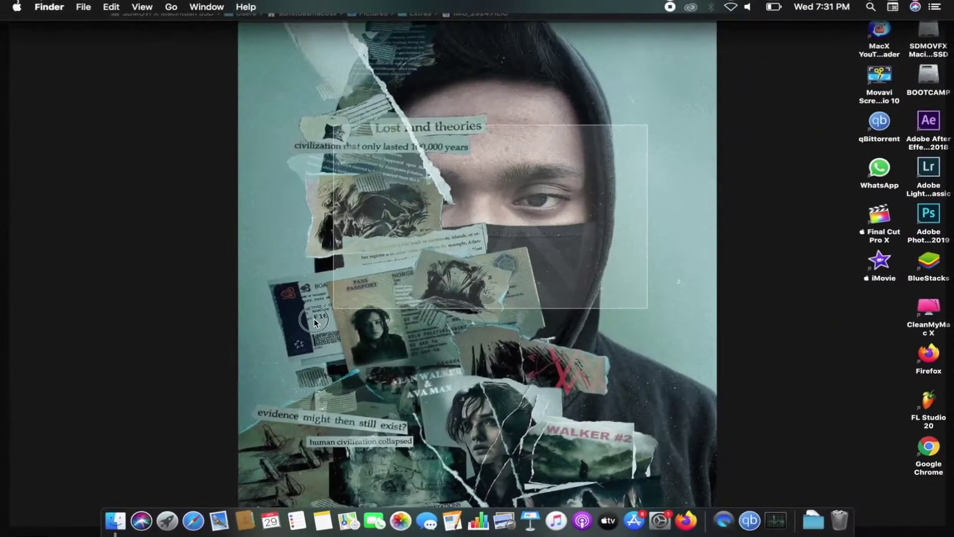
key(space)
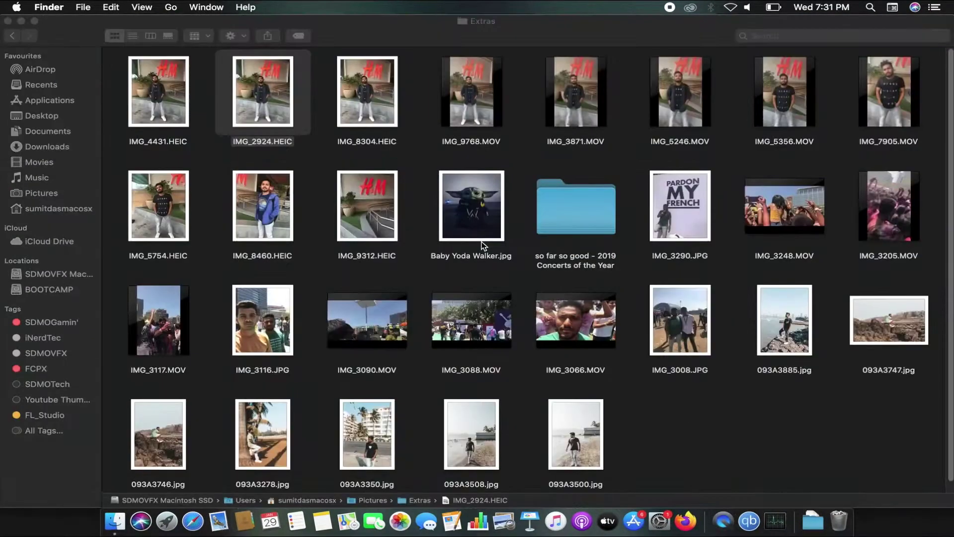
scroll(424, 264, down, 2)
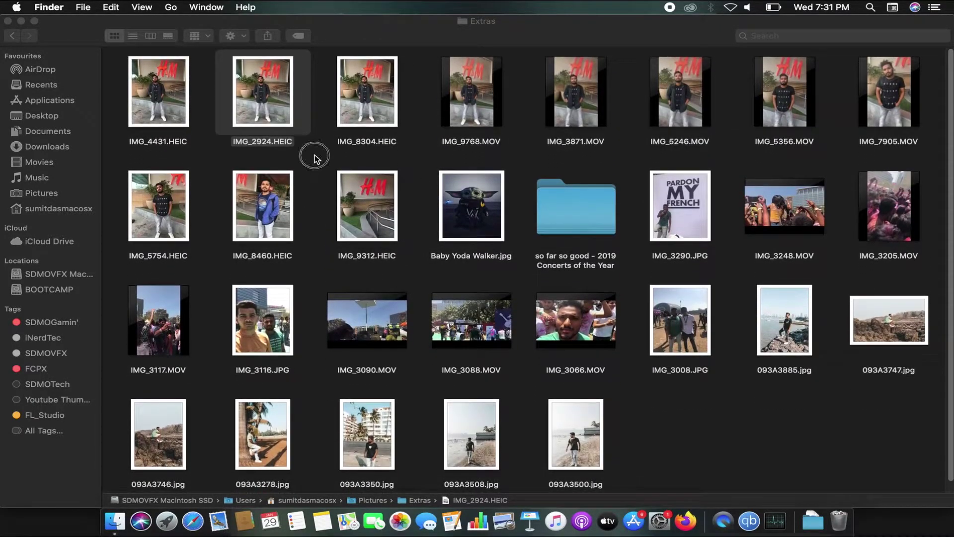
click(286, 112)
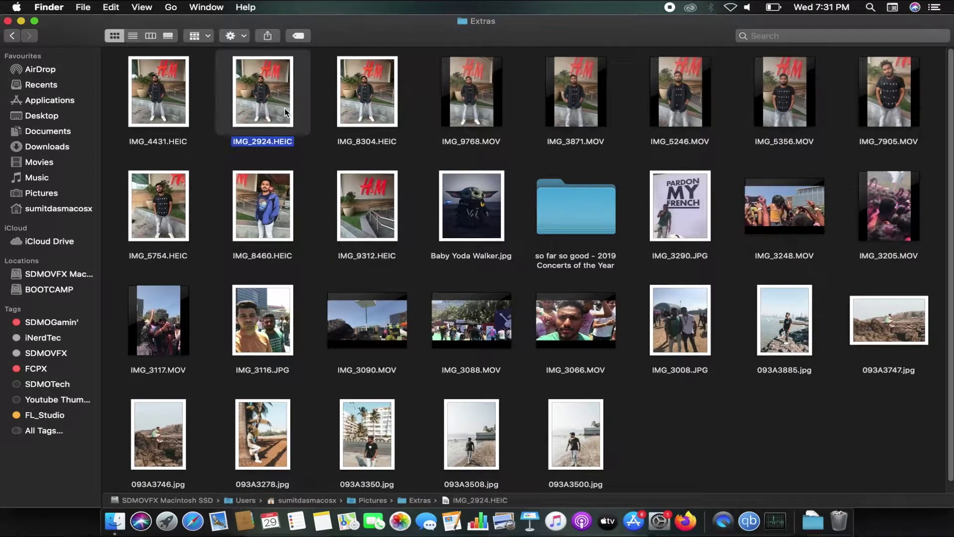
key(space)
scroll(508, 221, up, 3)
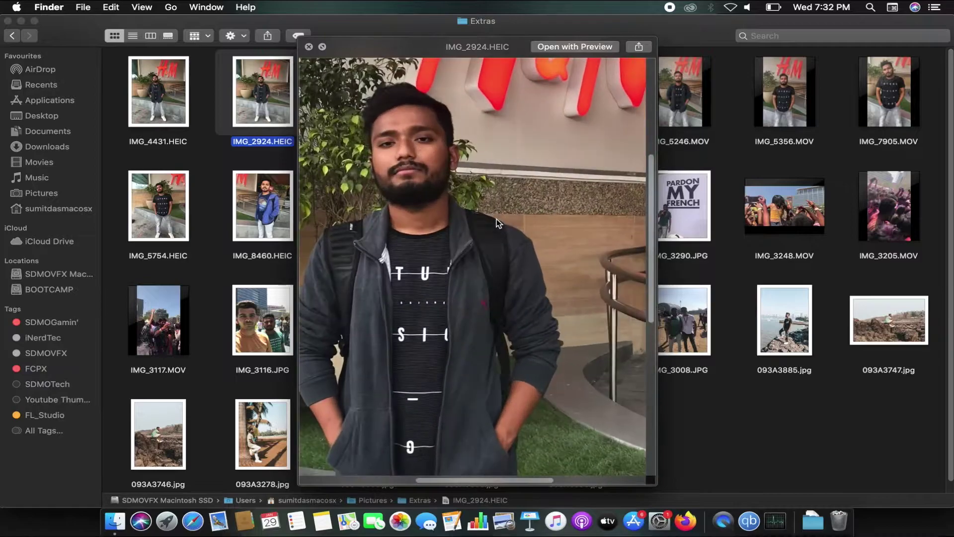
scroll(497, 219, up, 3)
scroll(370, 321, down, 3)
scroll(386, 308, down, 3)
scroll(405, 301, down, 3)
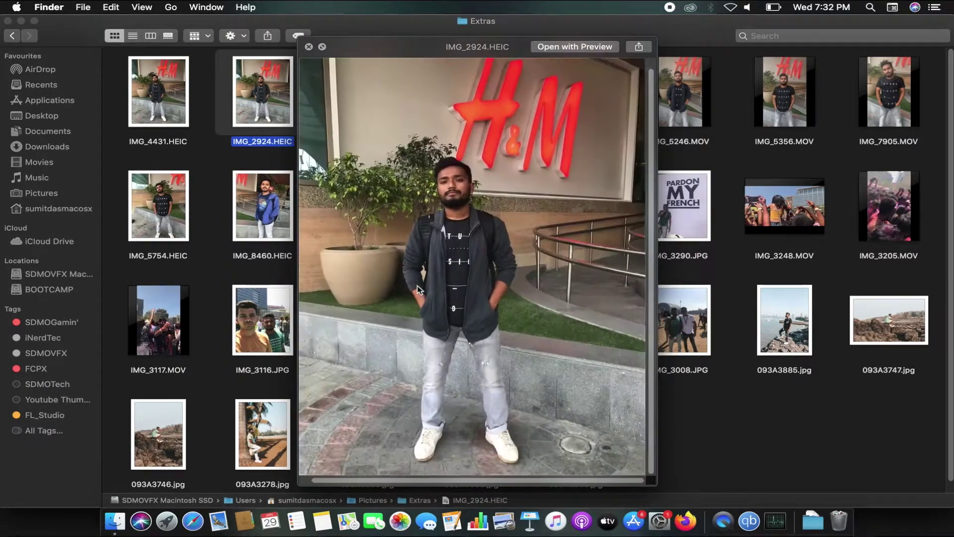
key(Right)
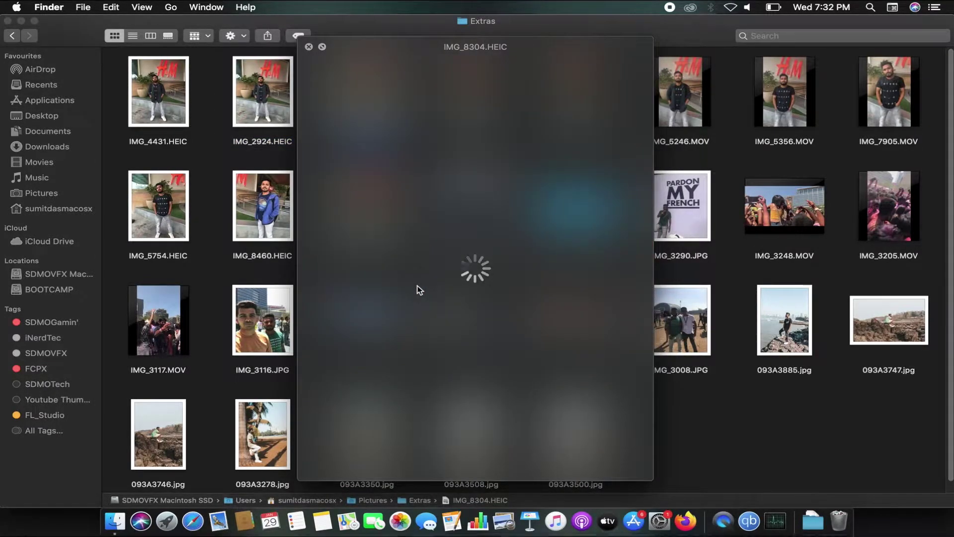
key(Left)
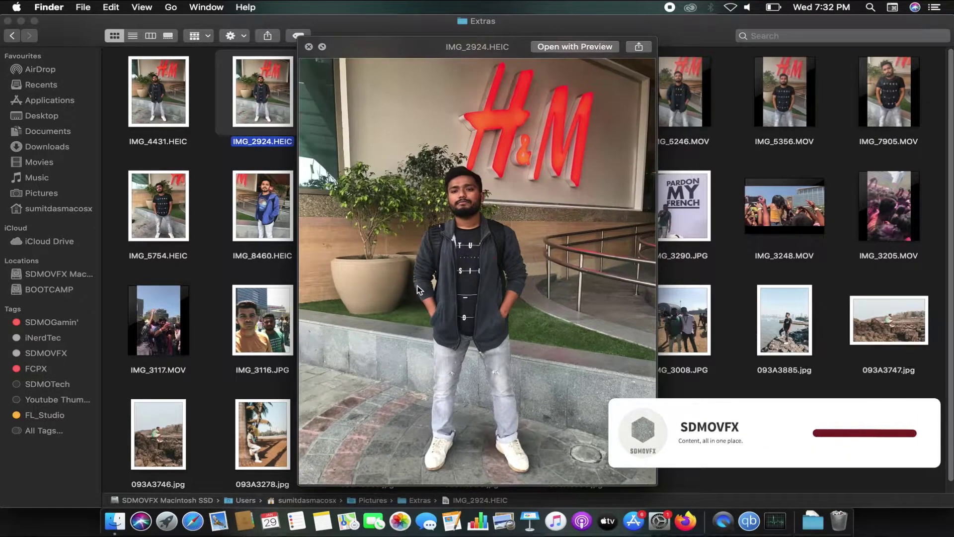
key(Right)
key(space)
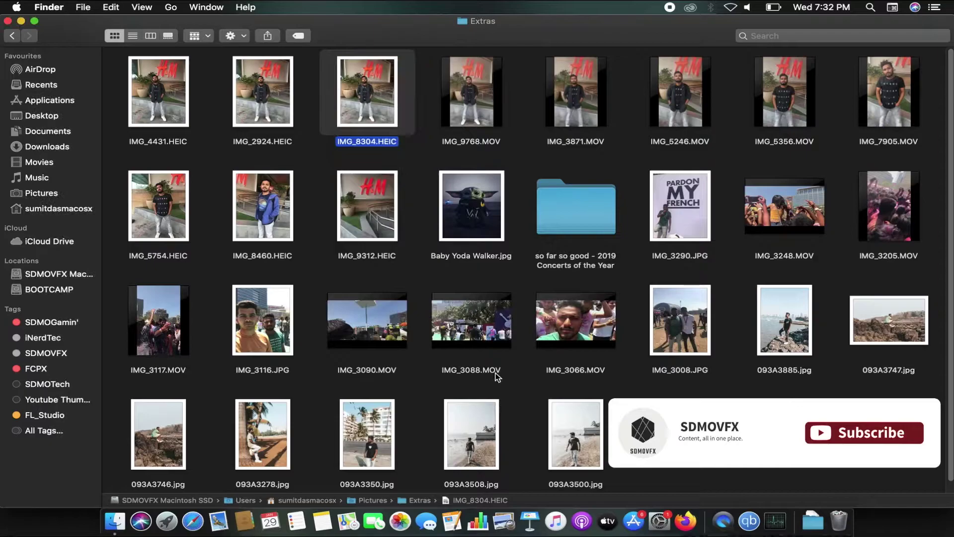
click(440, 268)
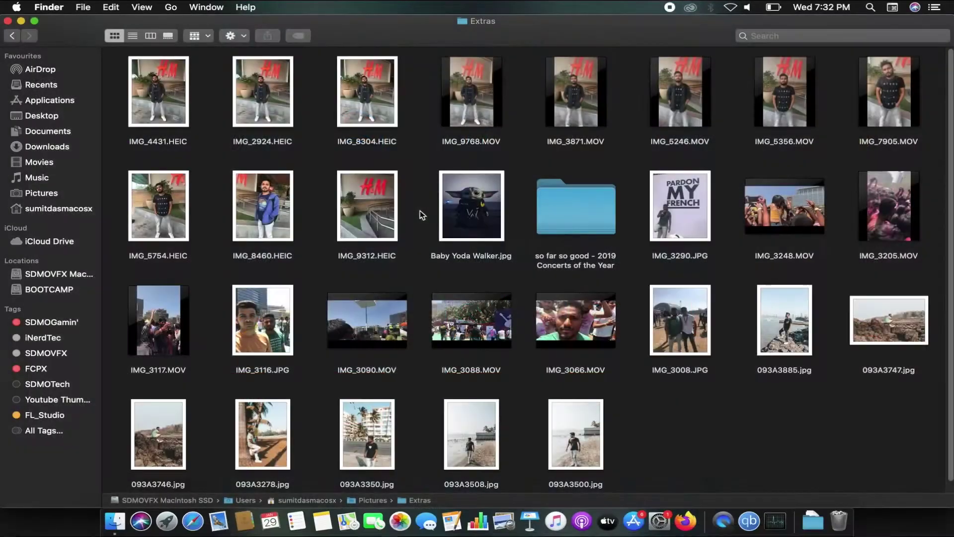
click(235, 95)
key(space)
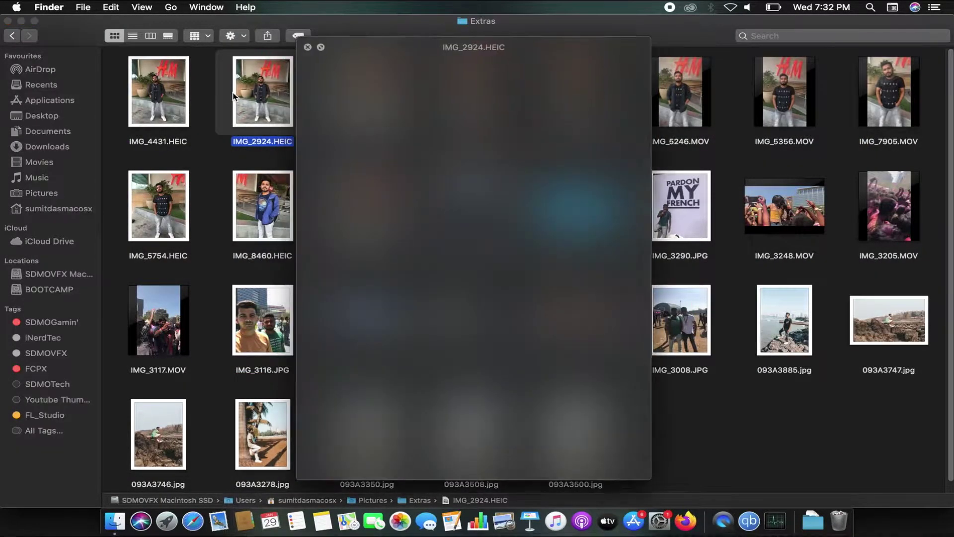
key(space)
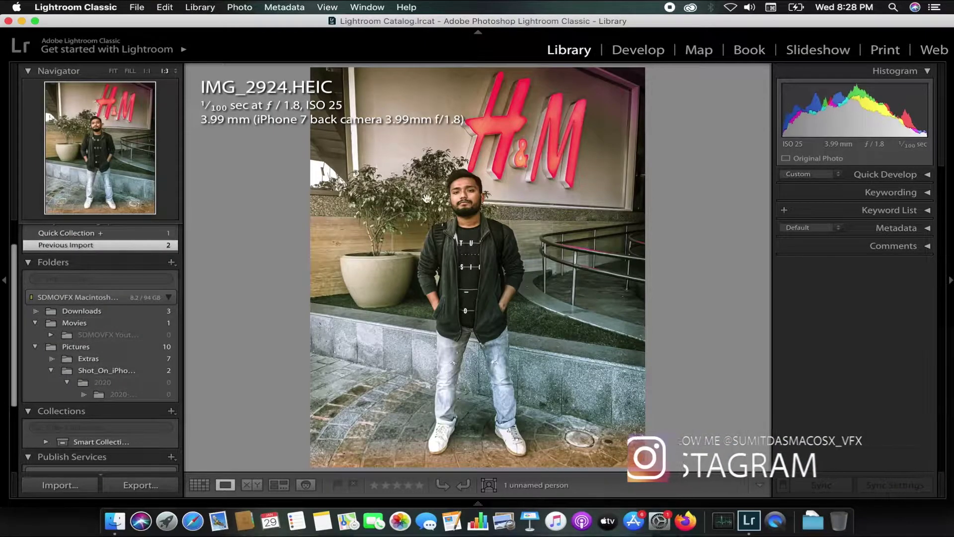
Leave Lightroom and bring up the Finder Extras folder showing the new 1.jpg and 2.jpg
key(super+Tab)
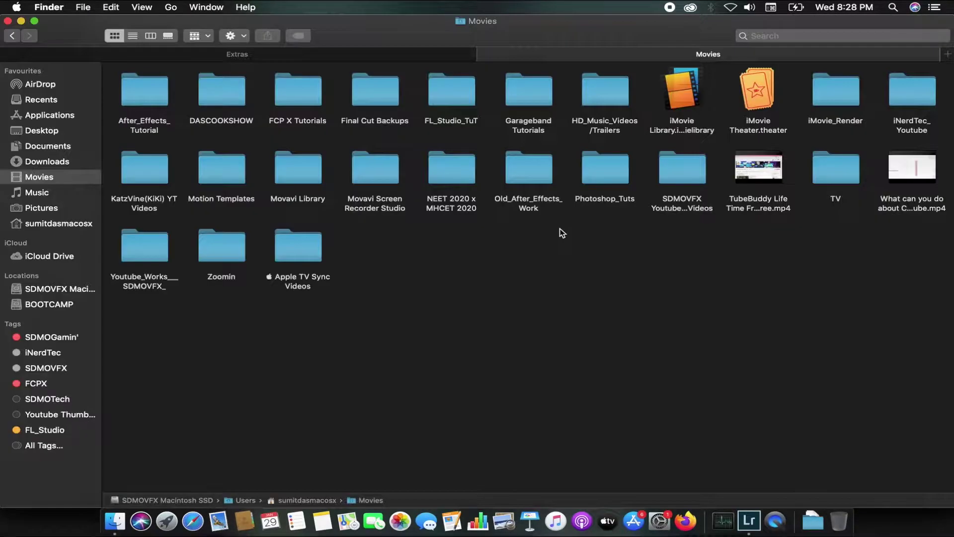
click(758, 514)
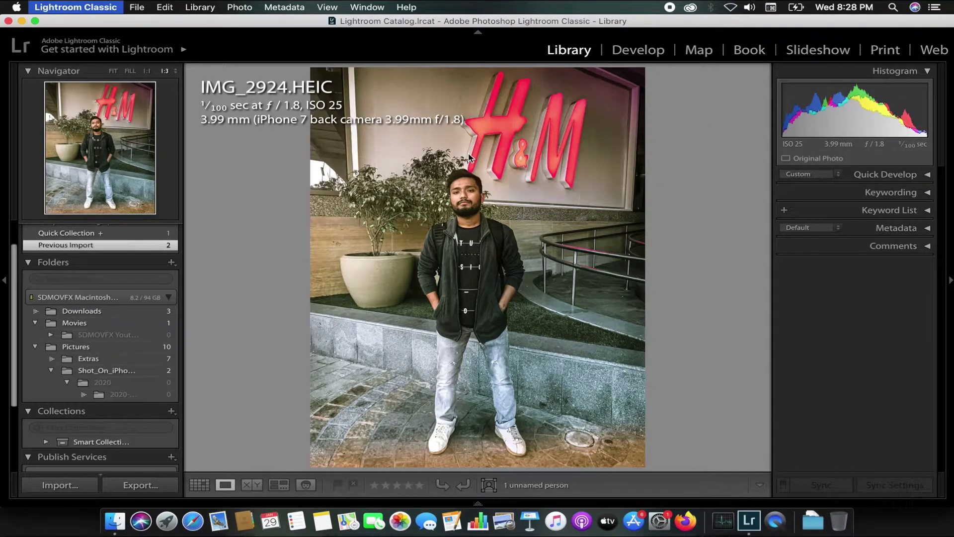
key(super+Tab)
click(362, 52)
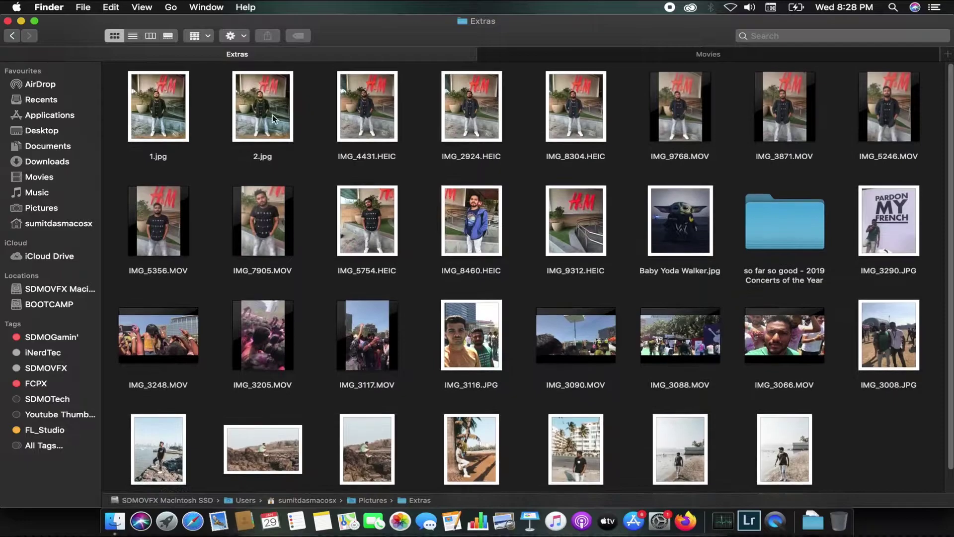
Quick Look 2.jpg at full size and flip between it and 1.jpg
click(269, 115)
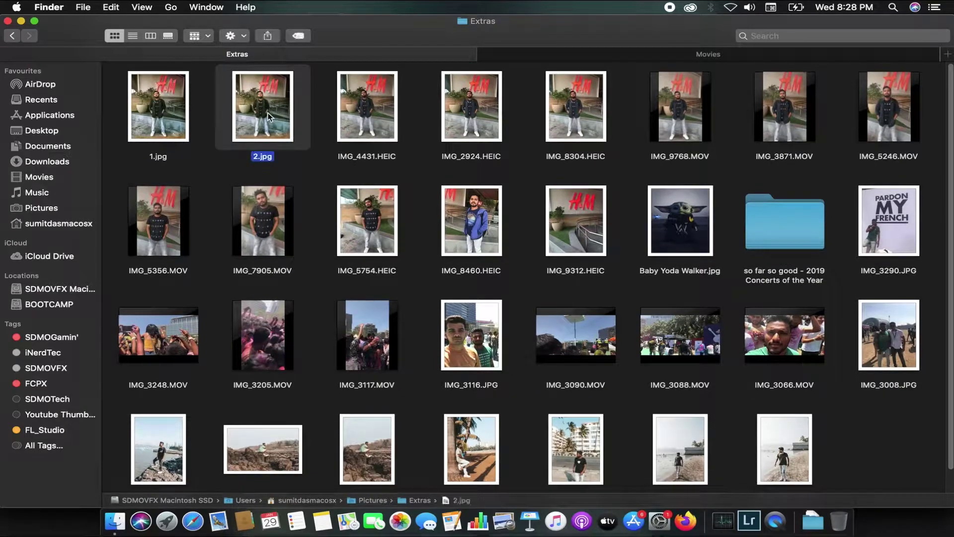
key(space)
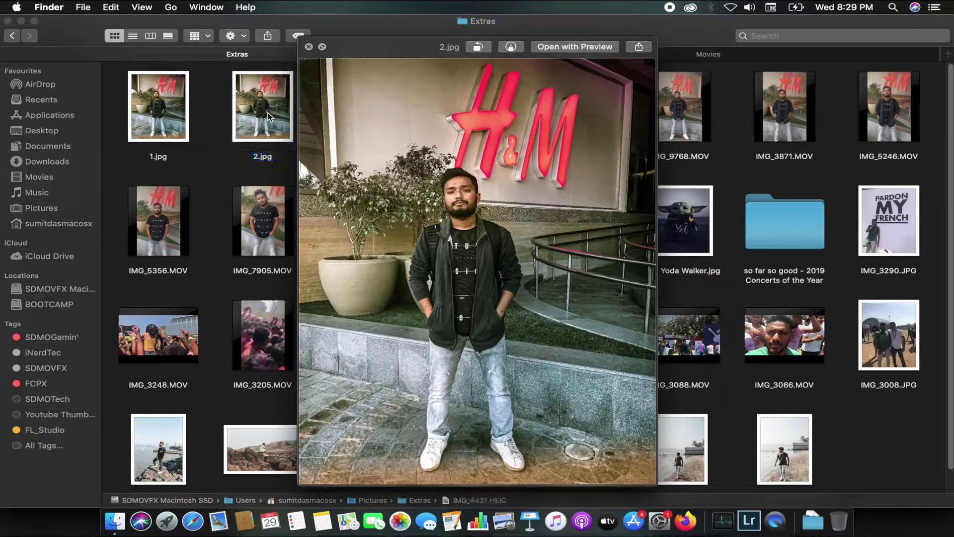
key(Right)
key(Left)
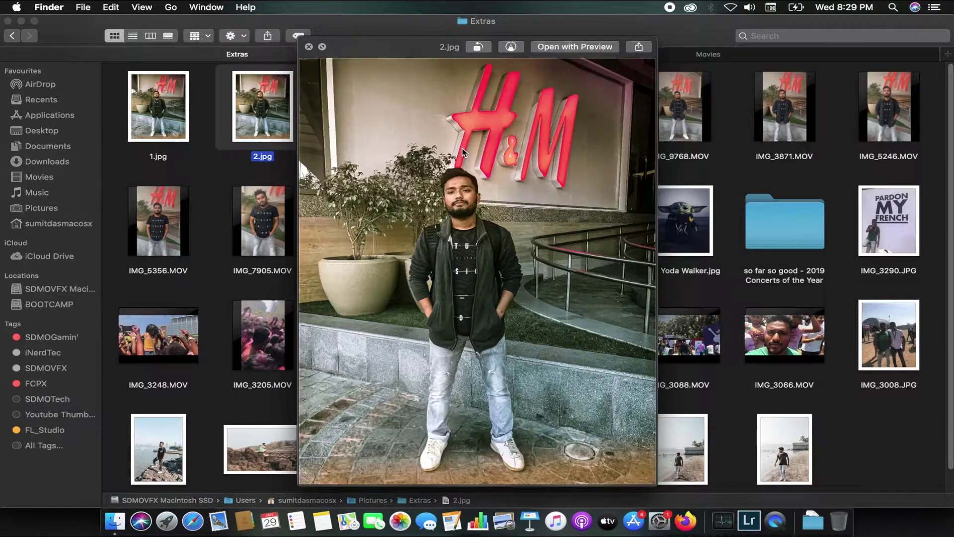
key(Left)
key(Right)
key(Left)
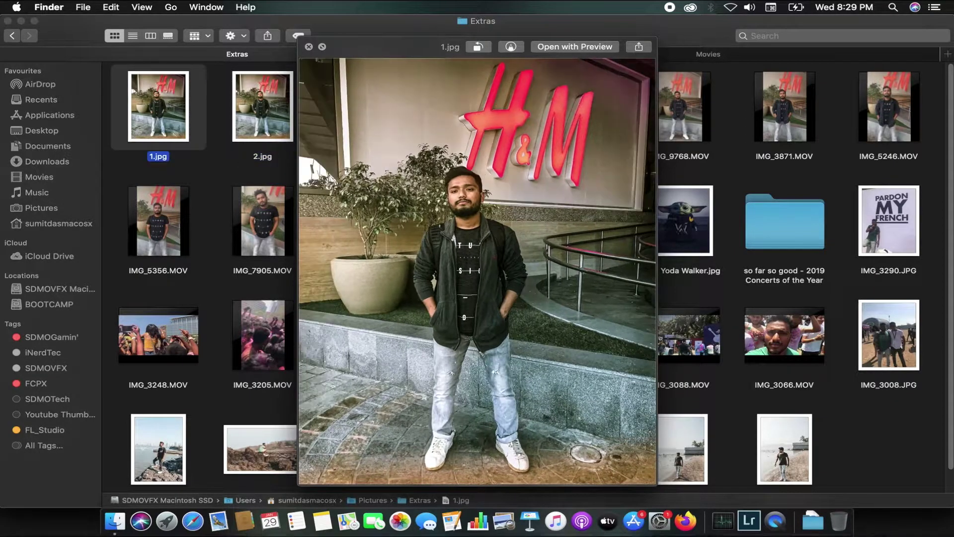
key(Right)
key(space)
key(Right)
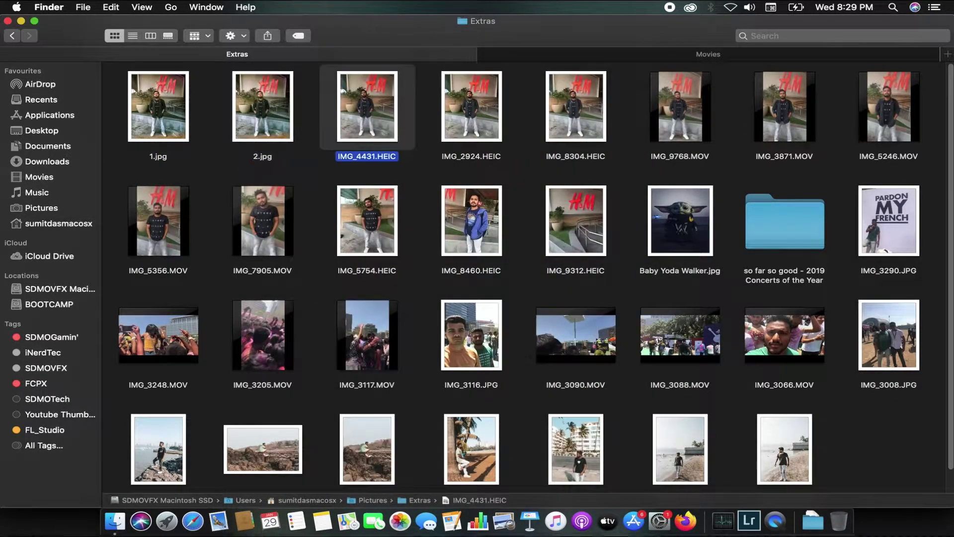
key(Left)
key(Left)
key(Right)
key(Left)
Compare 1.jpg and 2.jpg full size again, then open both in Photoshop
key(space)
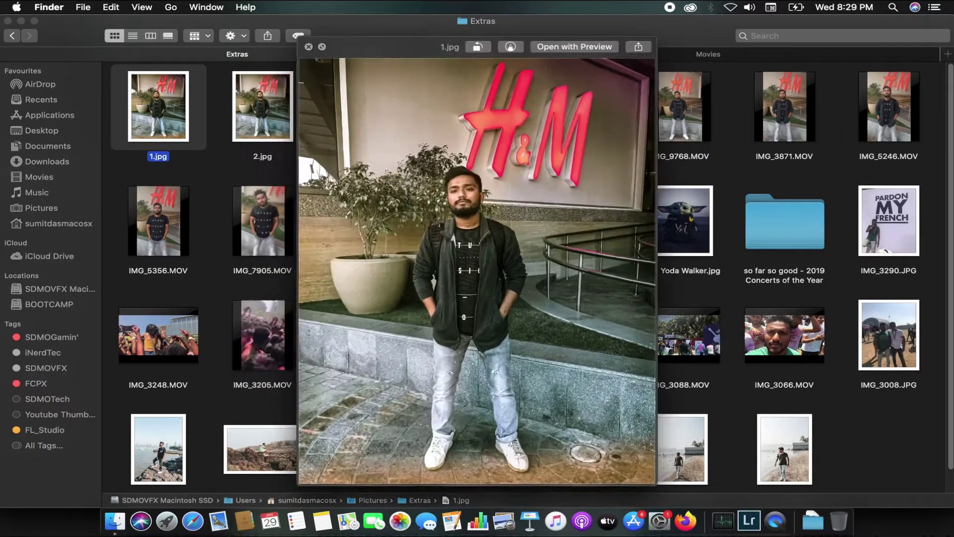
key(Right)
key(Left)
key(Right)
key(Left)
key(Right)
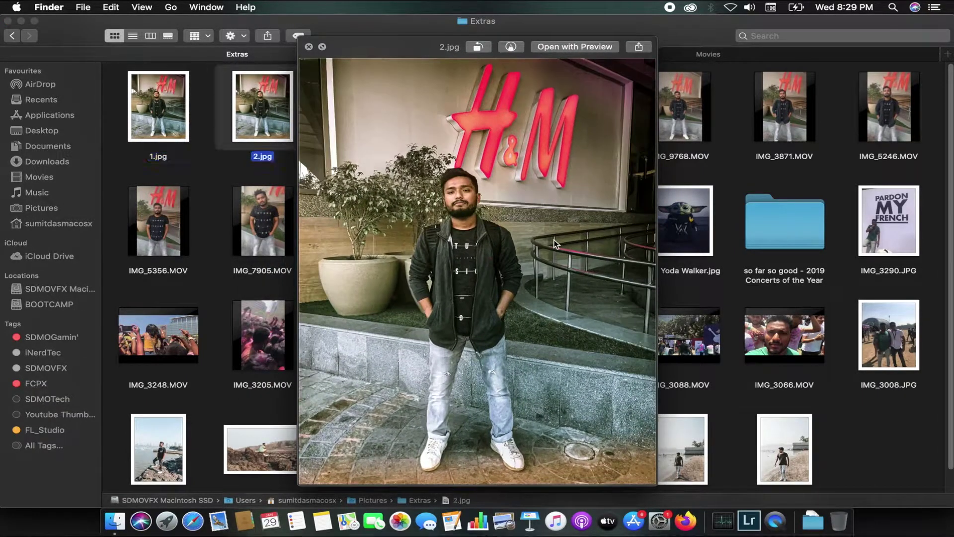
key(Left)
key(Right)
key(Left)
key(Right)
key(Left)
key(Right)
key(Left)
key(space)
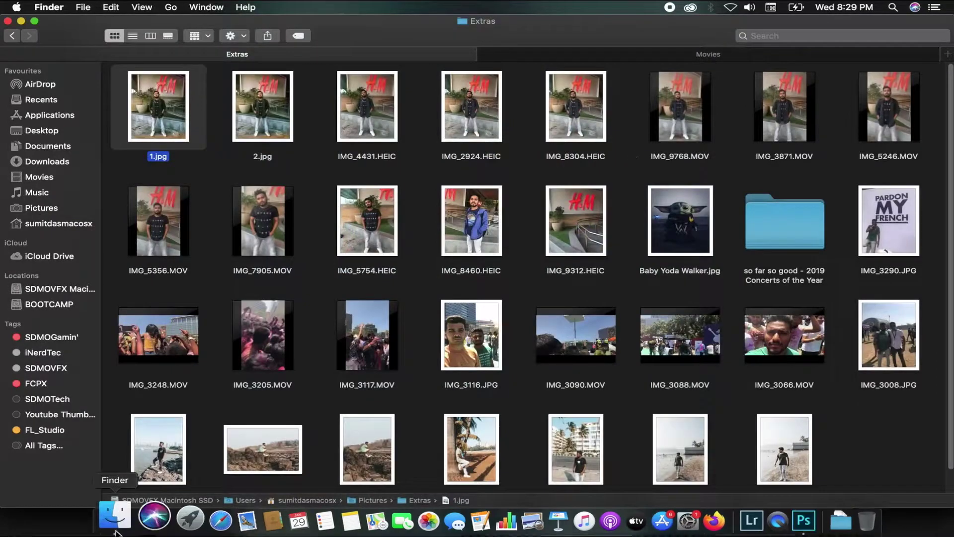
mouse_move(288, 183)
mouse_down()
mouse_move(160, 124)
mouse_move(768, 527)
mouse_move(568, 340)
mouse_up()
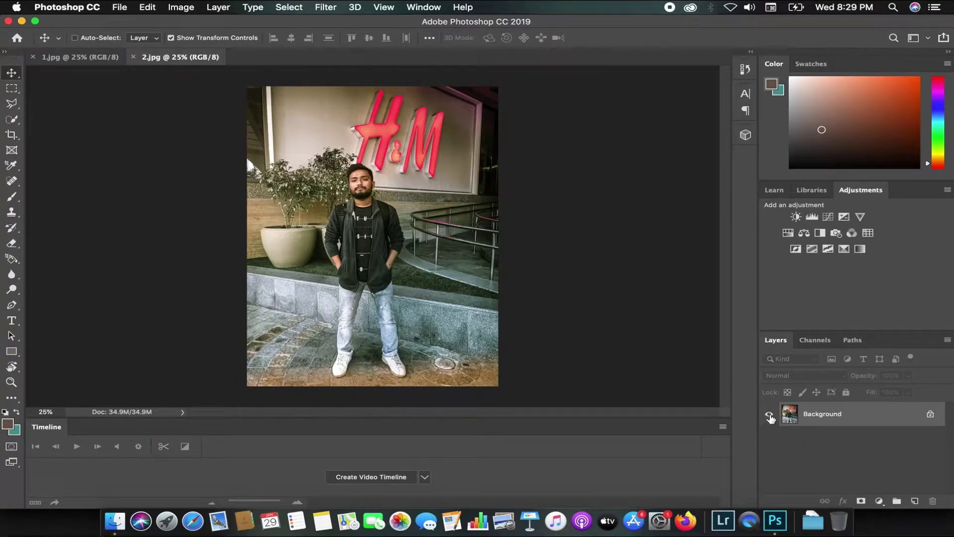
Close the 2.jpg document, keeping only 1.jpg open, and return to the Finder Extras window
click(75, 57)
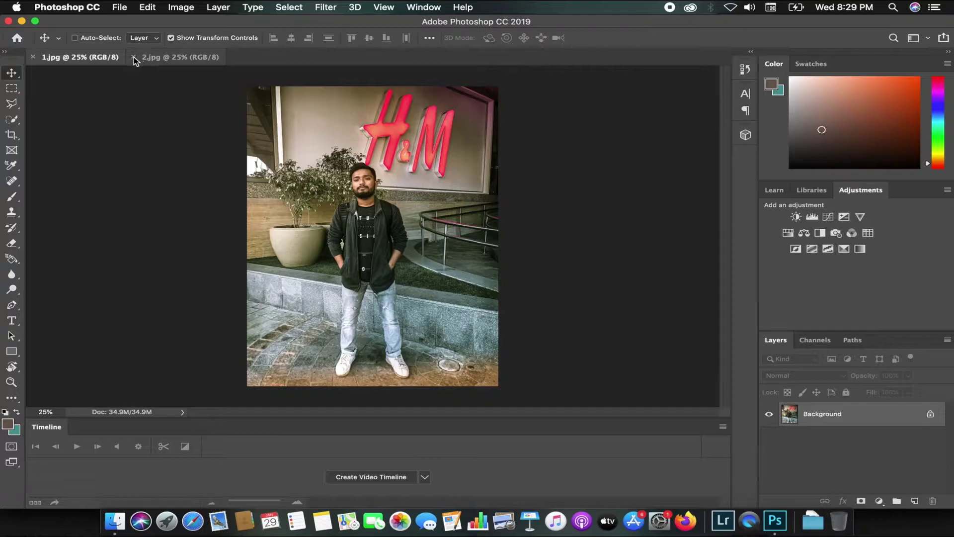
click(133, 58)
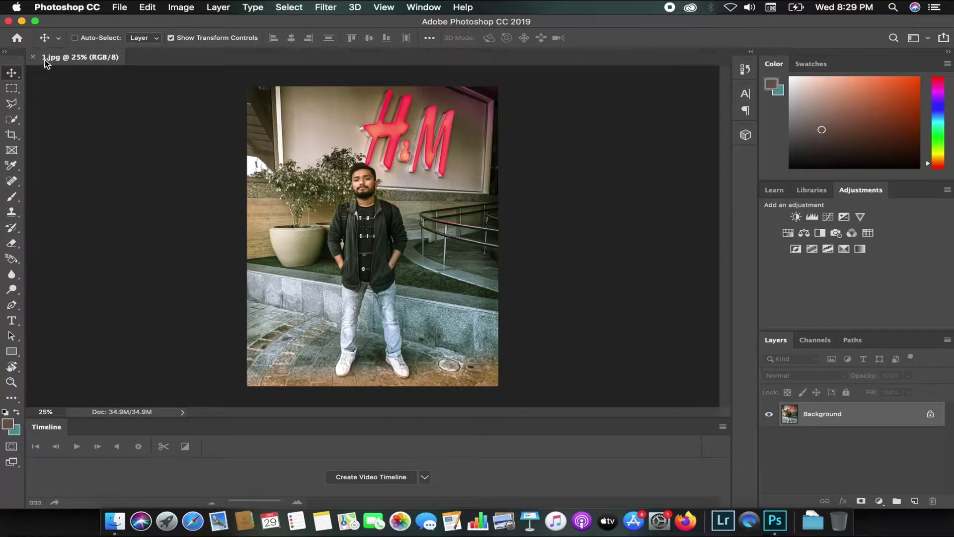
key(super+Tab)
Place 2.jpg into the 1.jpg document as layer 2
click(255, 115)
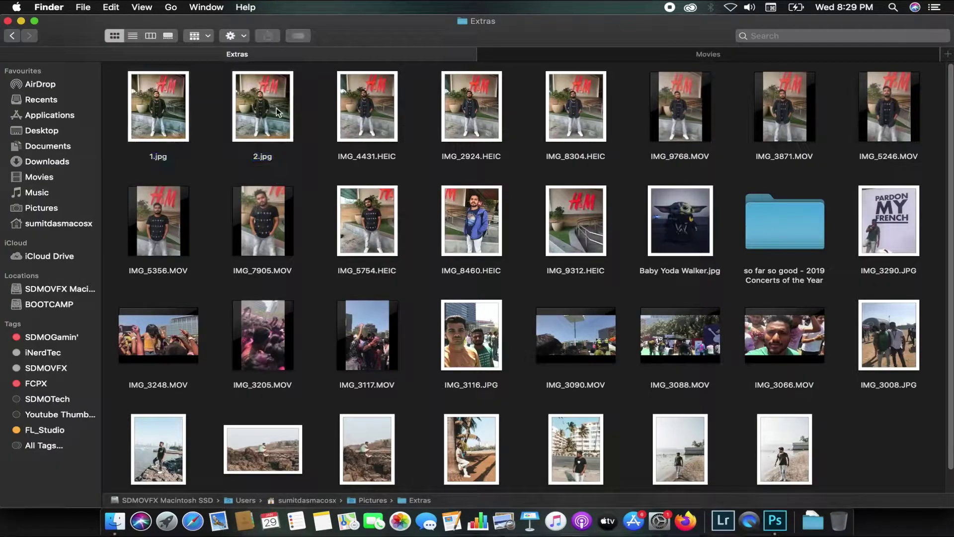
mouse_move(276, 108)
mouse_down()
mouse_move(786, 518)
mouse_move(612, 304)
mouse_move(512, 239)
mouse_up()
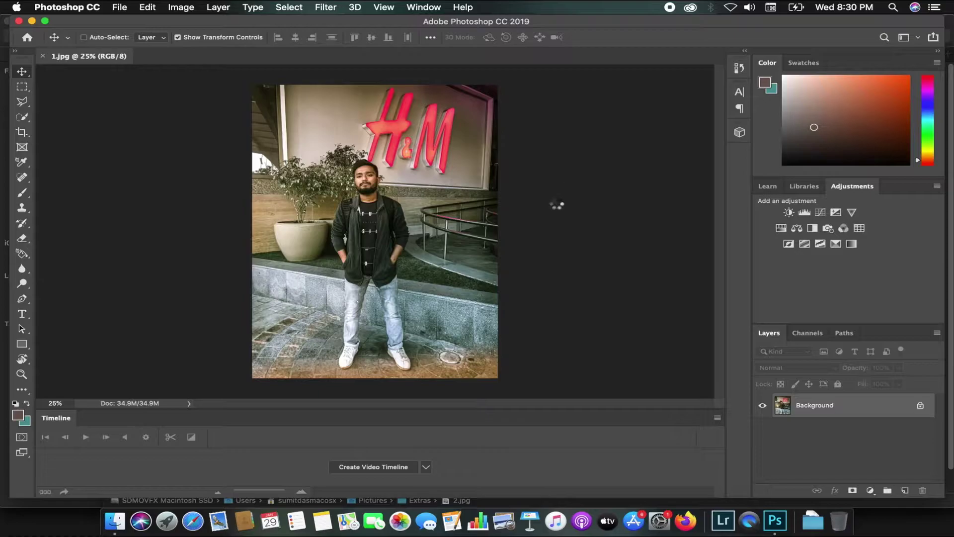
key(Return)
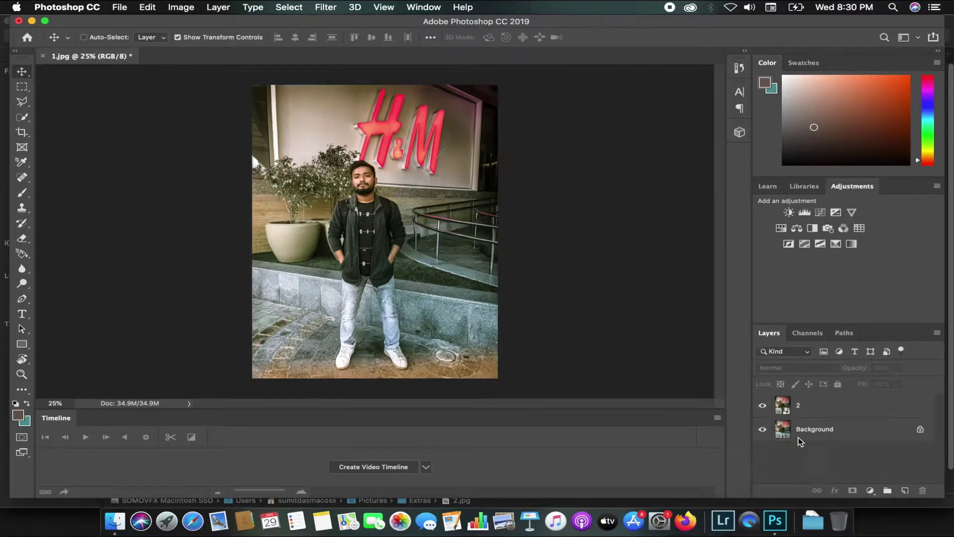
Duplicate the Background layer and name the copy 1
click(812, 440)
key(super+j)
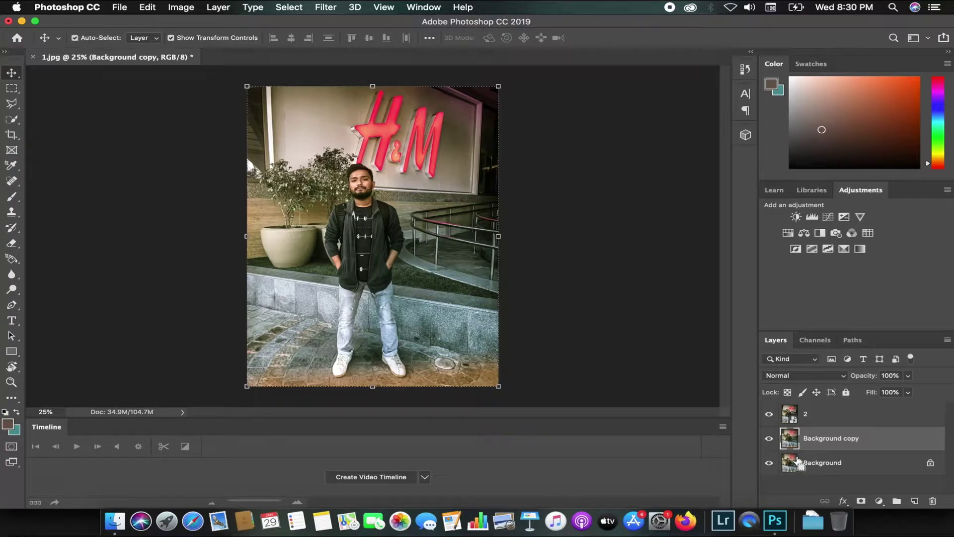
key(super+z)
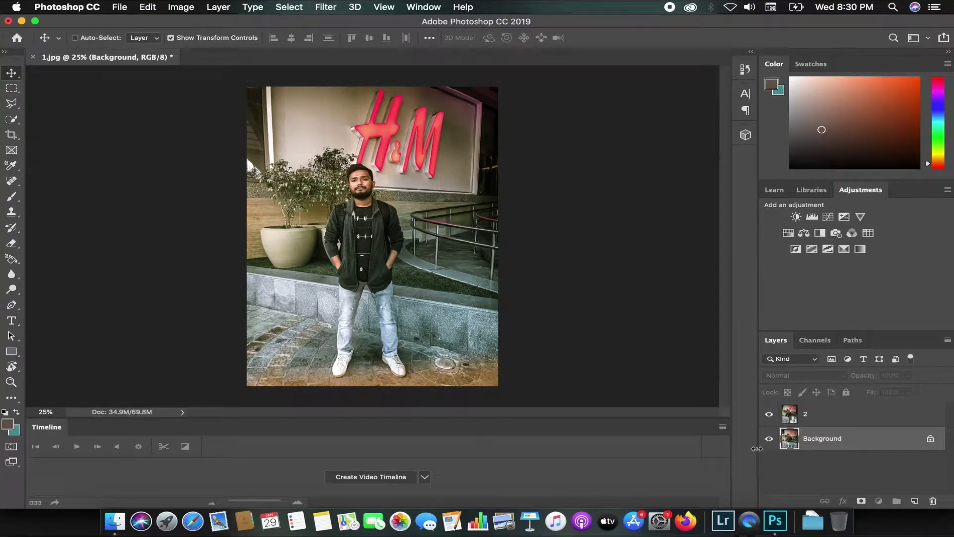
key(super+j)
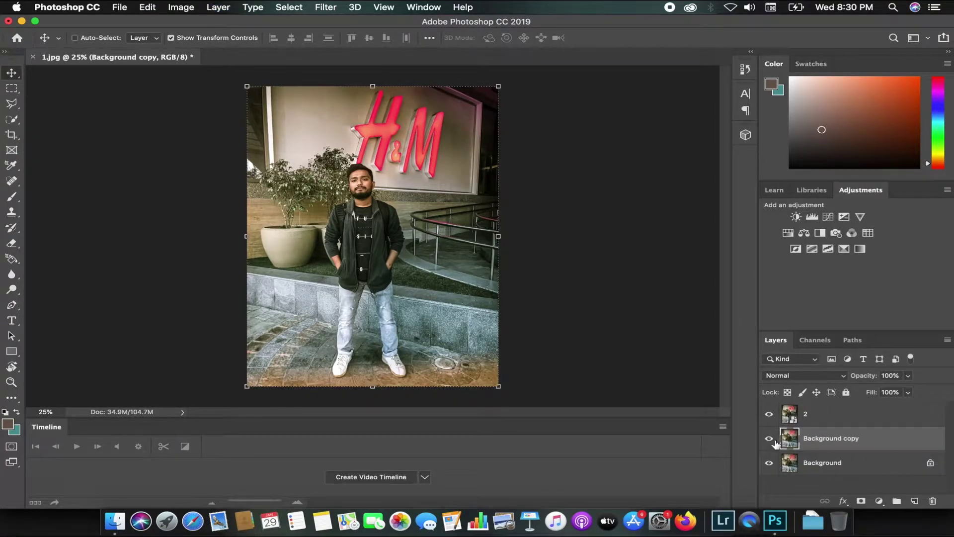
double_click(821, 437)
text(1)
key(Return)
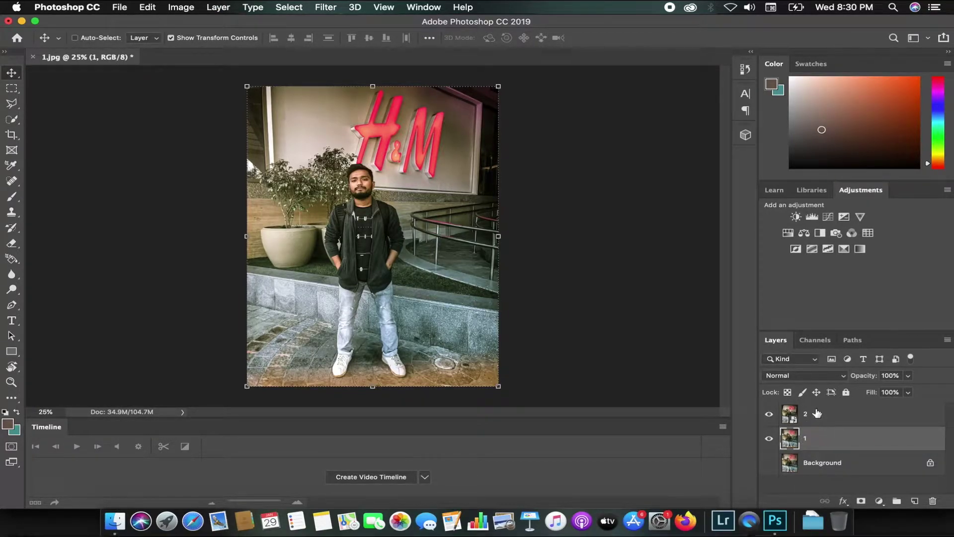
Move layer 2 beneath layer 1 and toggle layer 1 to compare warm and cool versions
drag(816, 413, 821, 445)
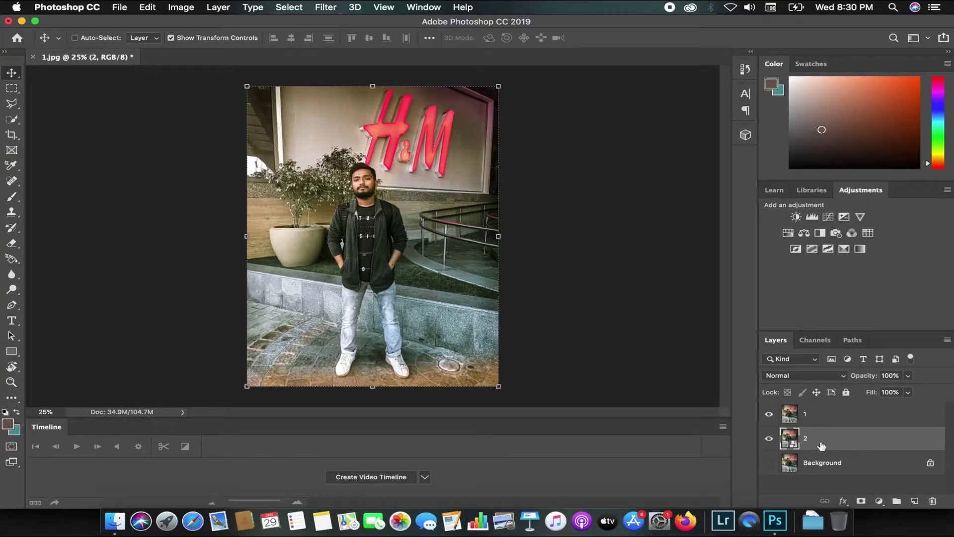
click(776, 413)
click(774, 416)
scroll(413, 225, up, 1)
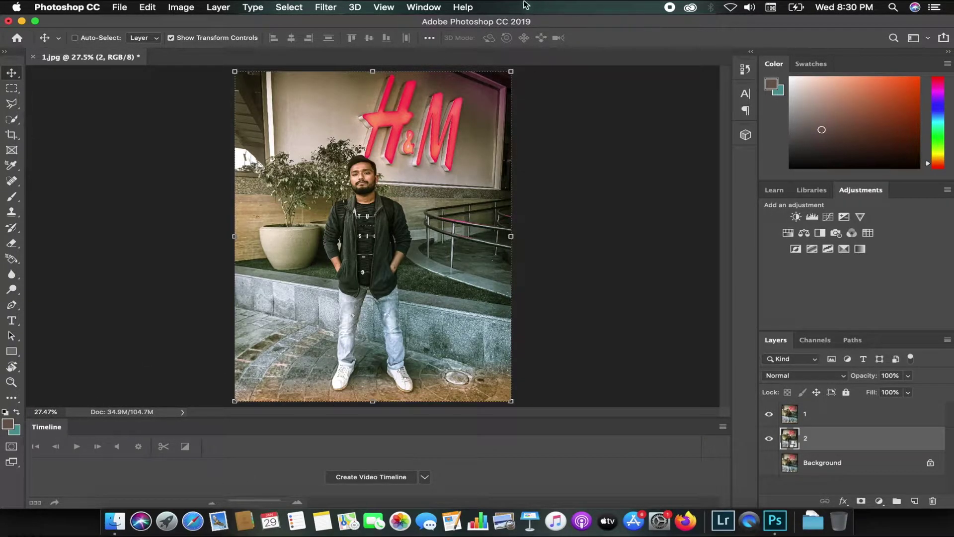
Create a video timeline from the layers and convert it to frame animation
click(420, 7)
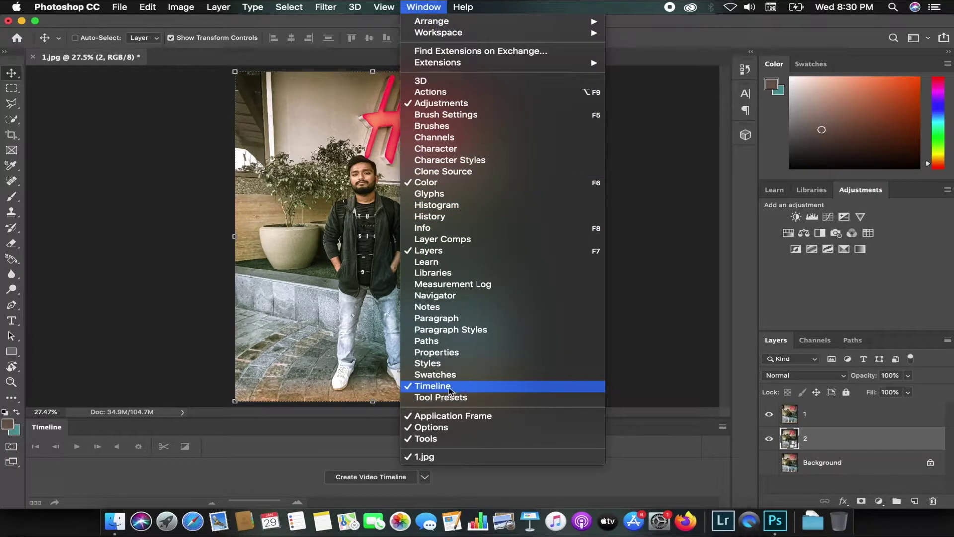
click(189, 464)
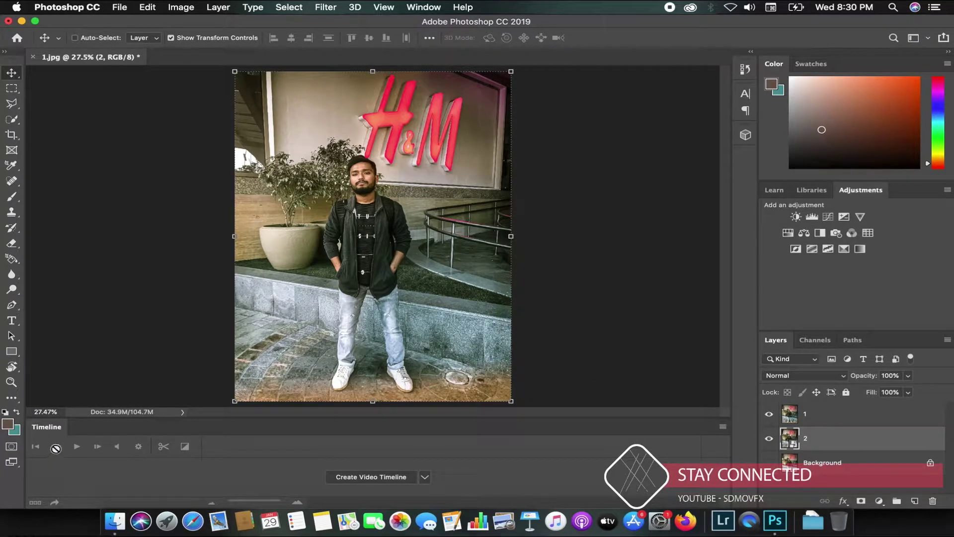
click(358, 477)
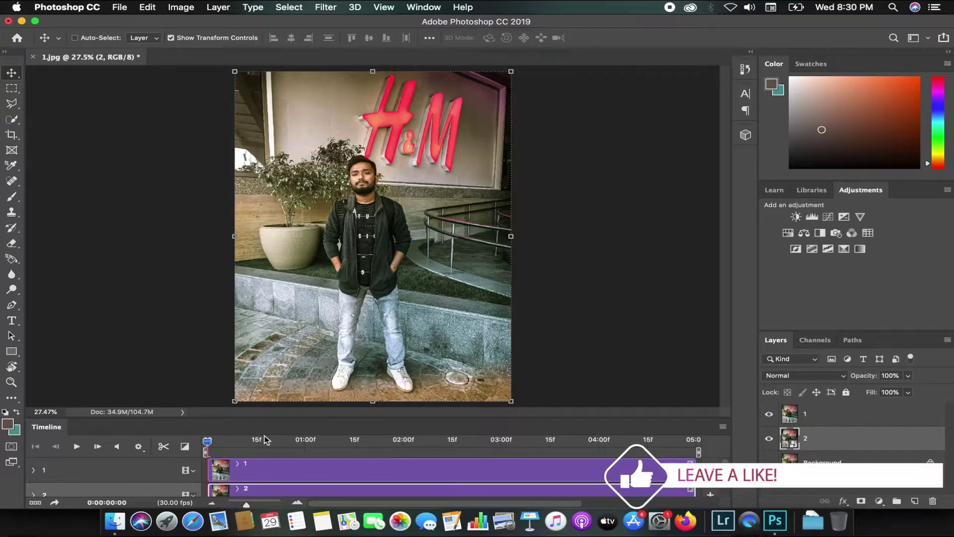
scroll(123, 467, down, 2)
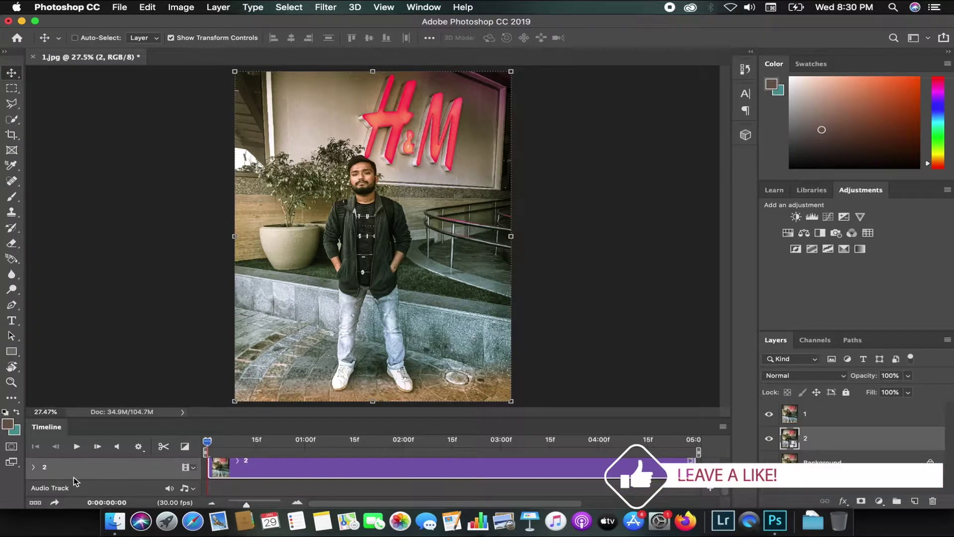
click(33, 502)
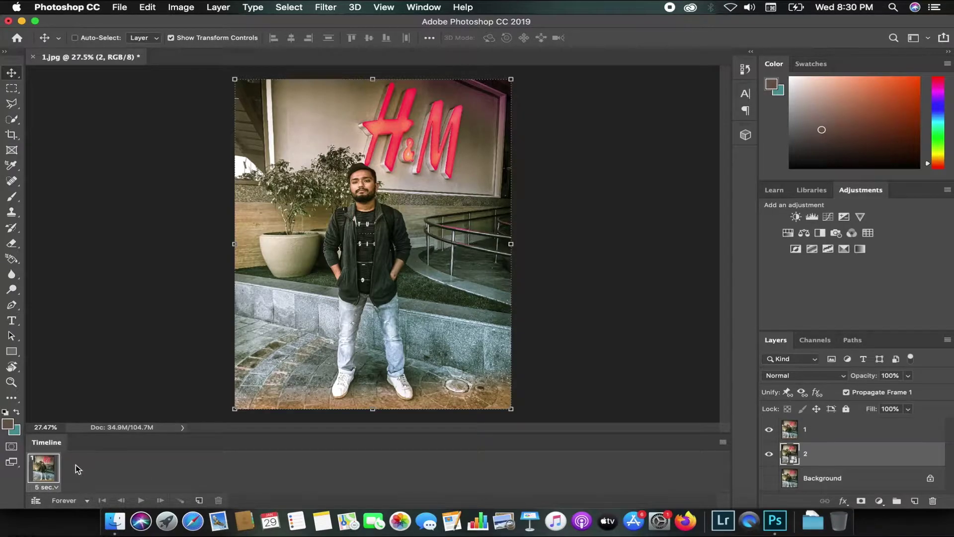
click(56, 489)
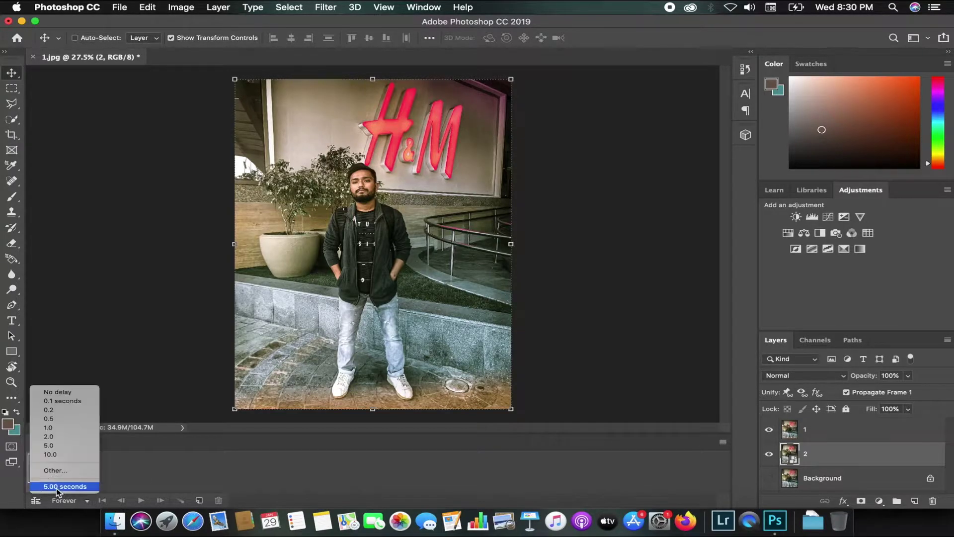
Set the frame delay to 0.2 seconds and keep the loop count at Forever
click(68, 411)
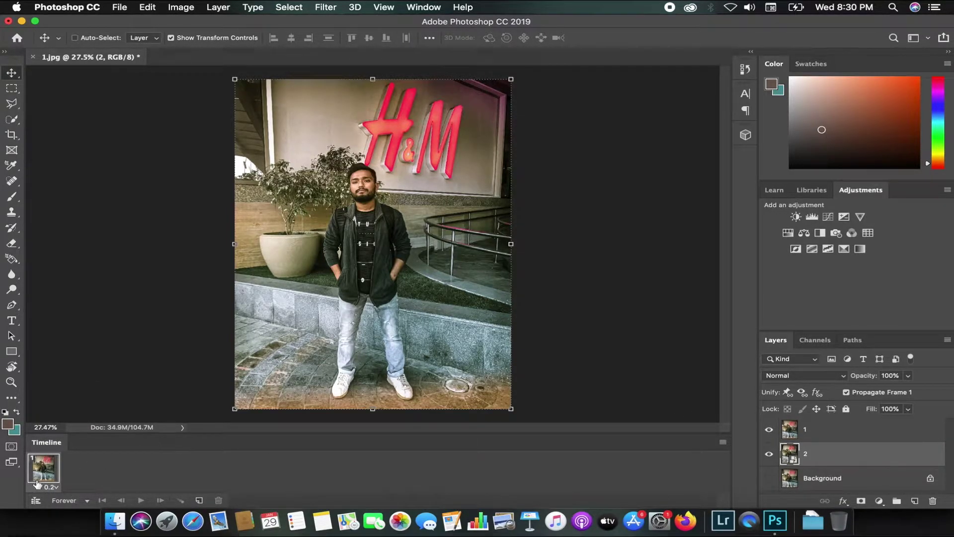
click(76, 500)
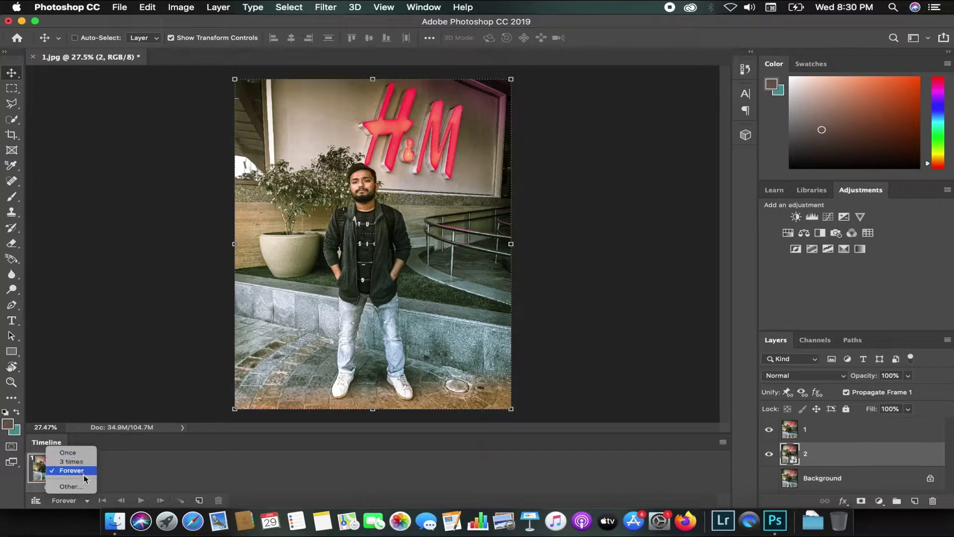
click(72, 487)
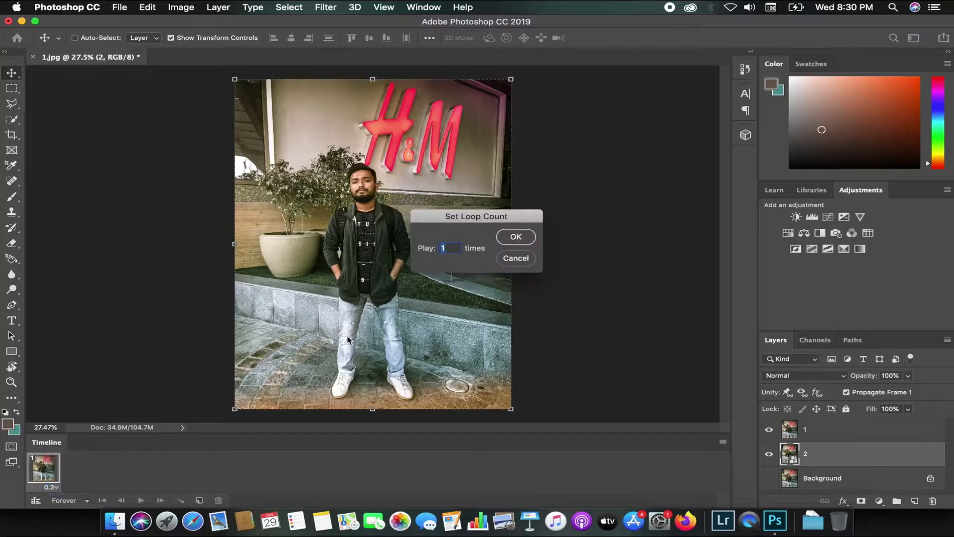
click(512, 258)
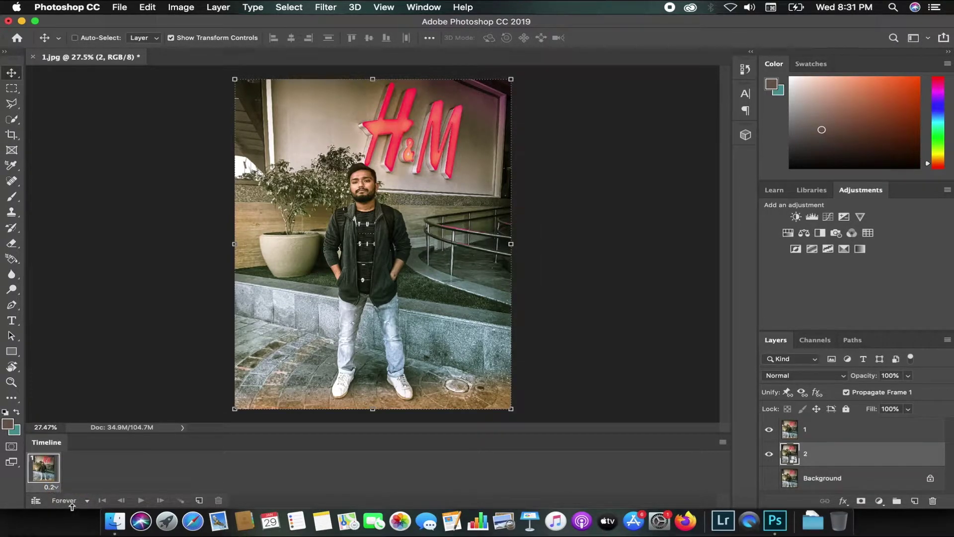
click(73, 506)
click(95, 494)
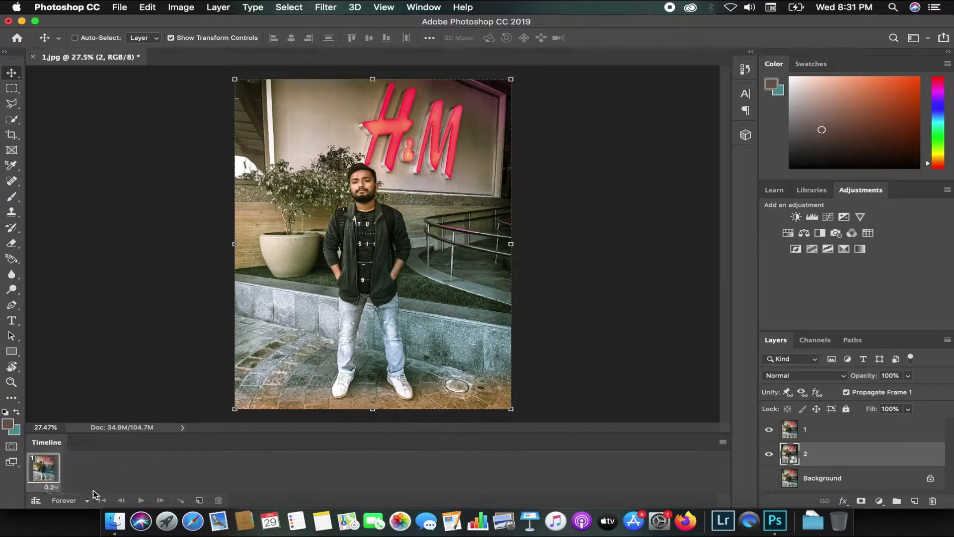
Add a second frame, with frame 1 showing only layer 1 and frame 2 only layer 2
click(199, 501)
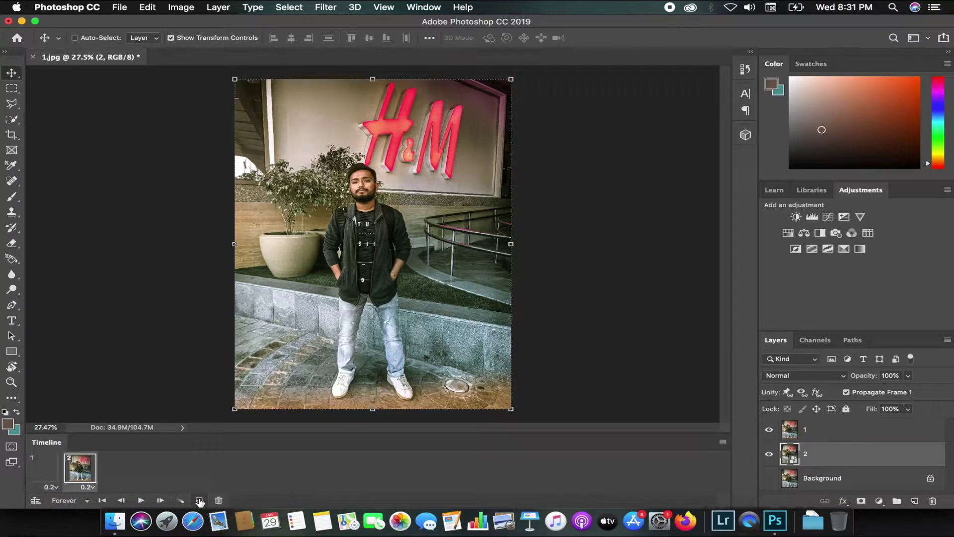
click(47, 471)
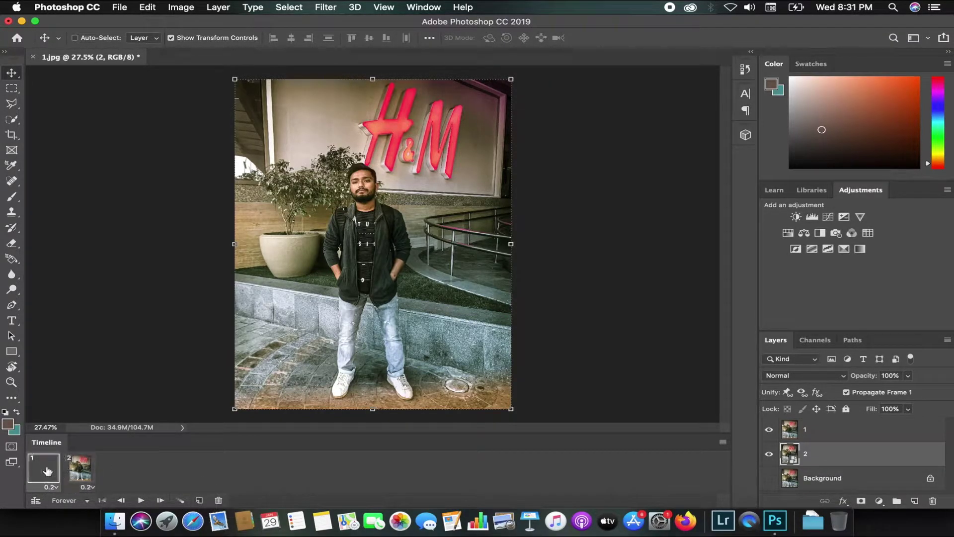
click(770, 454)
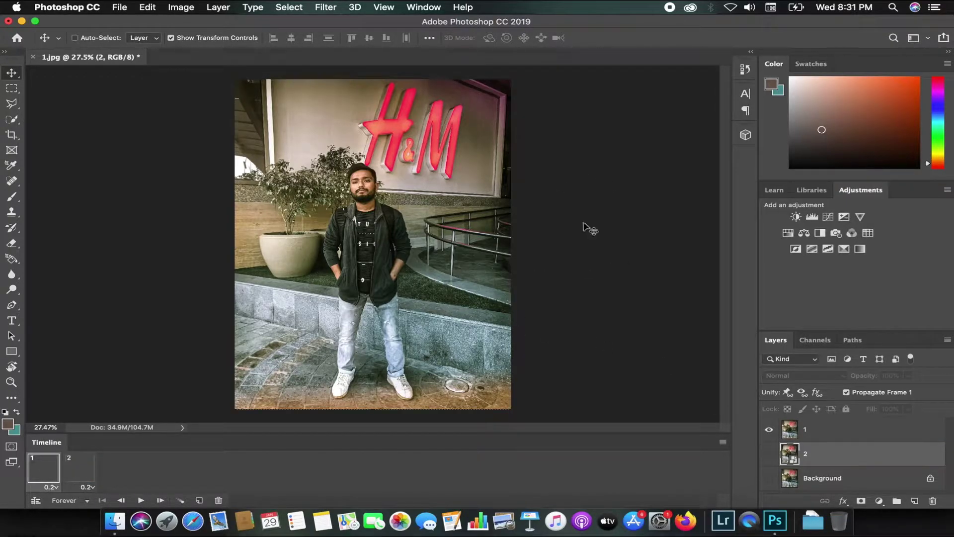
click(82, 476)
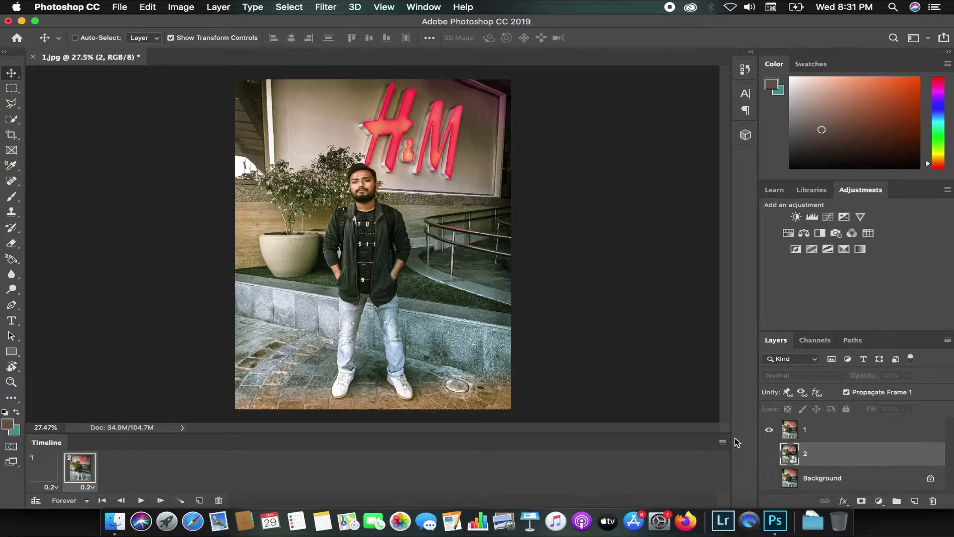
click(769, 429)
click(770, 454)
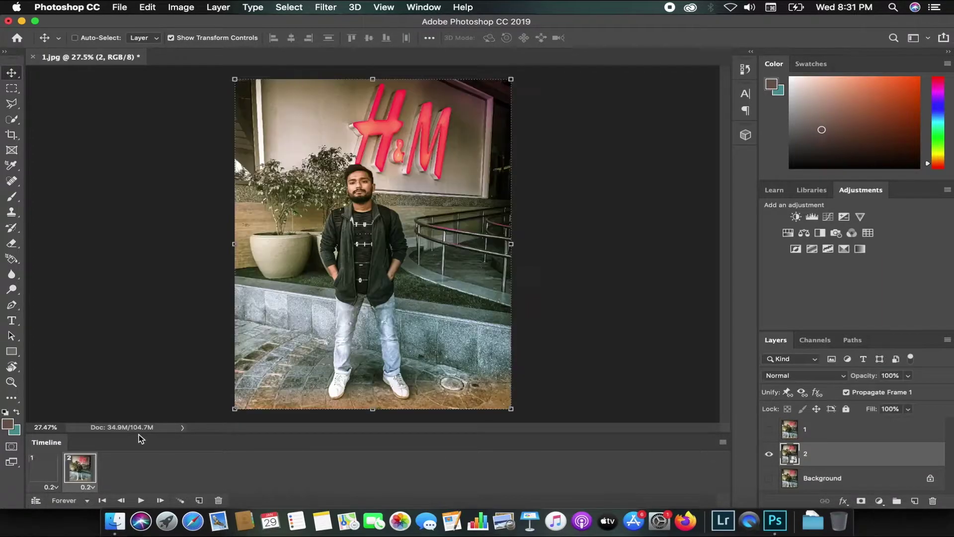
click(38, 470)
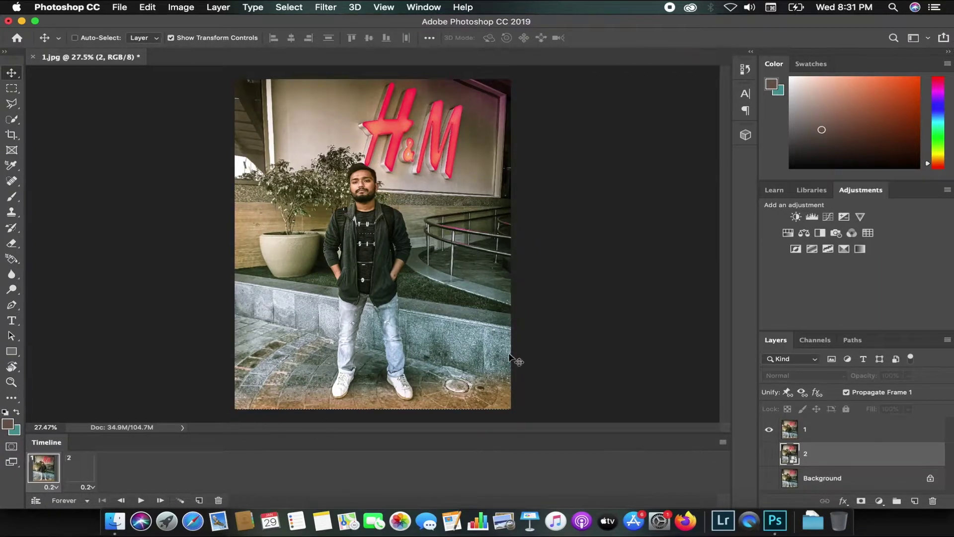
Play and stop the two-frame preview, then delete frame 2
key(space)
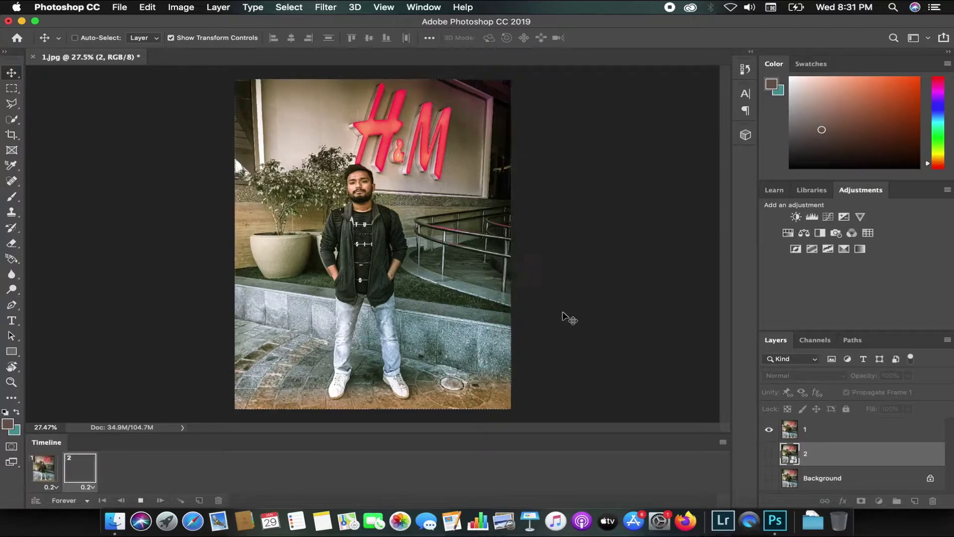
key(space)
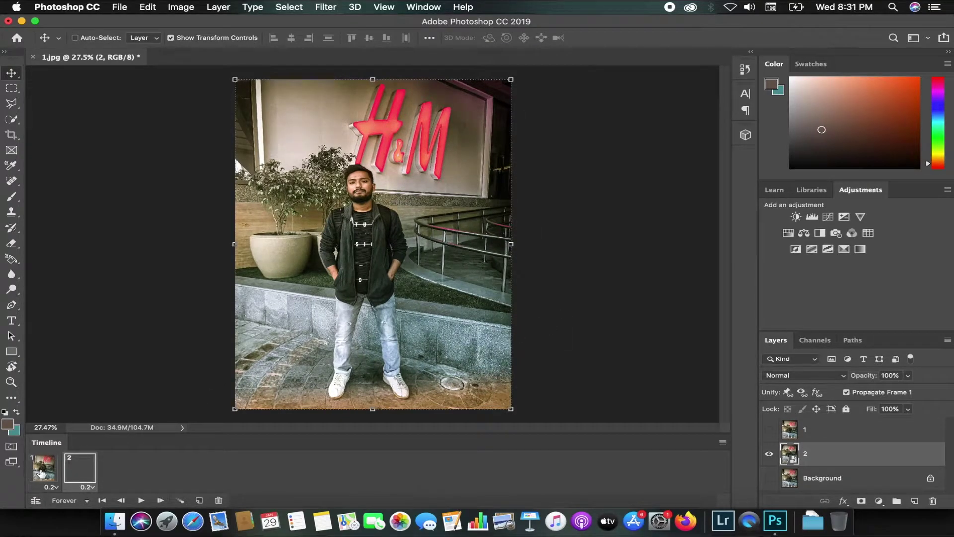
click(42, 473)
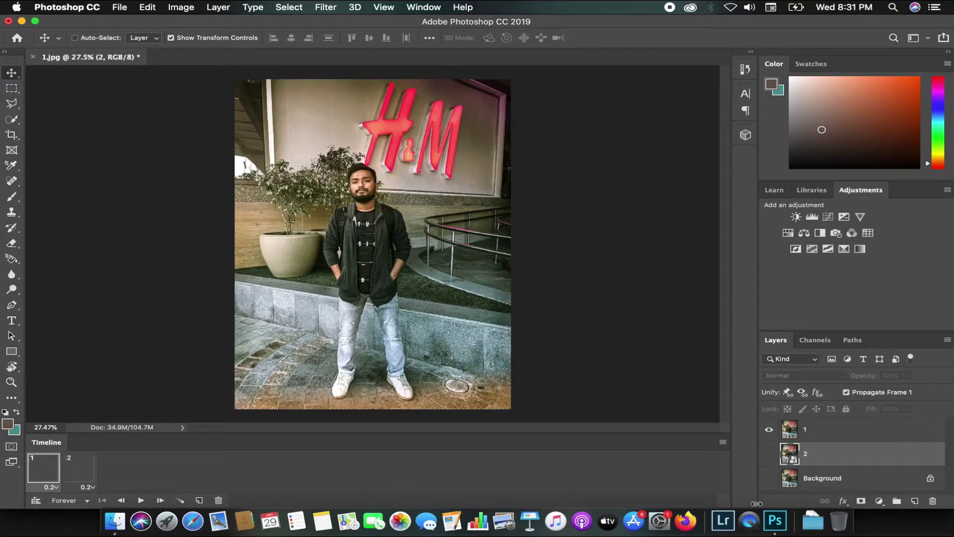
click(81, 466)
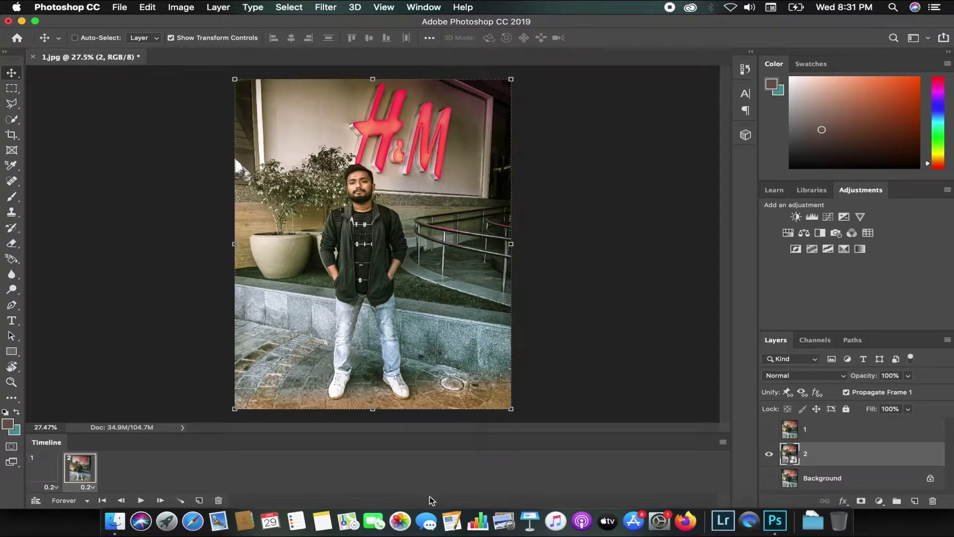
click(219, 500)
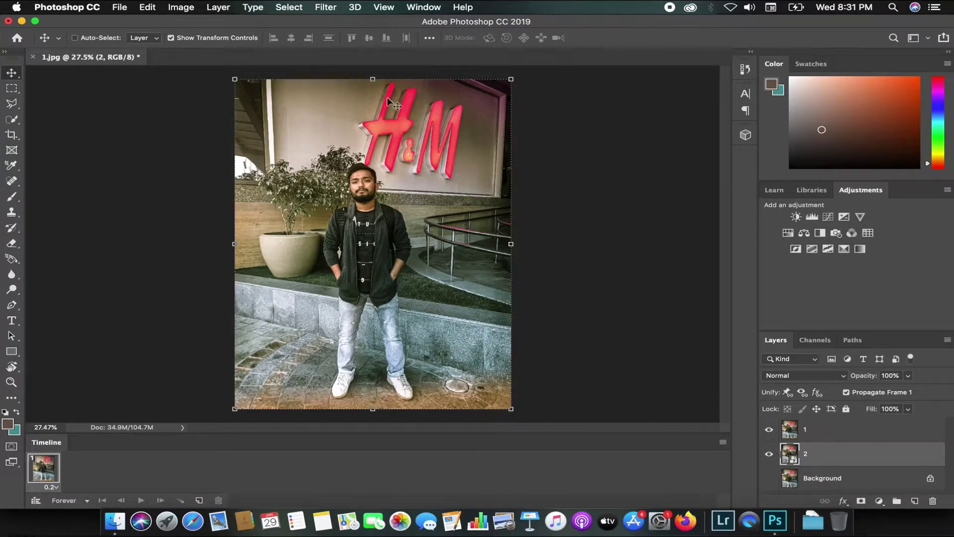
scroll(391, 102, up, 2)
scroll(385, 129, up, 2)
scroll(378, 159, up, 2)
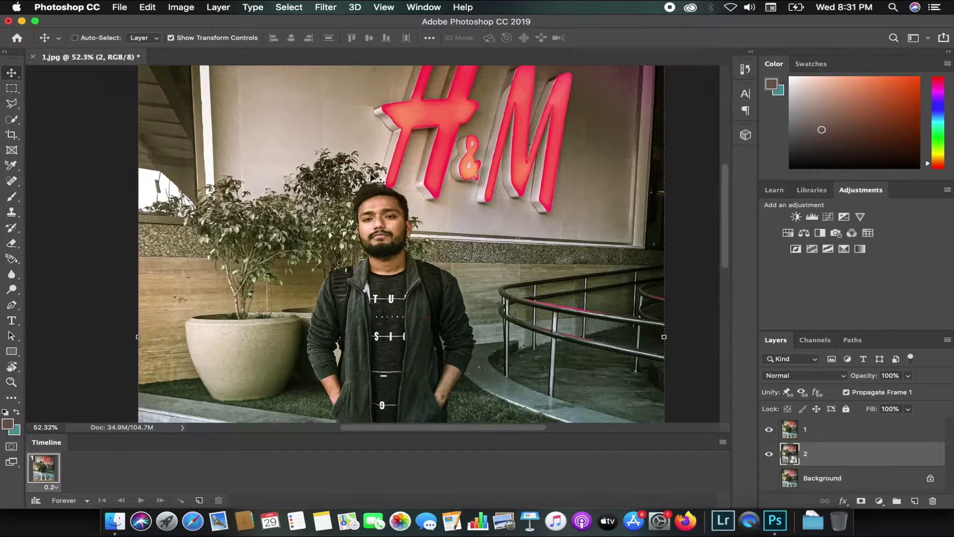
scroll(375, 180, up, 1)
scroll(457, 209, up, 1)
scroll(443, 197, up, 1)
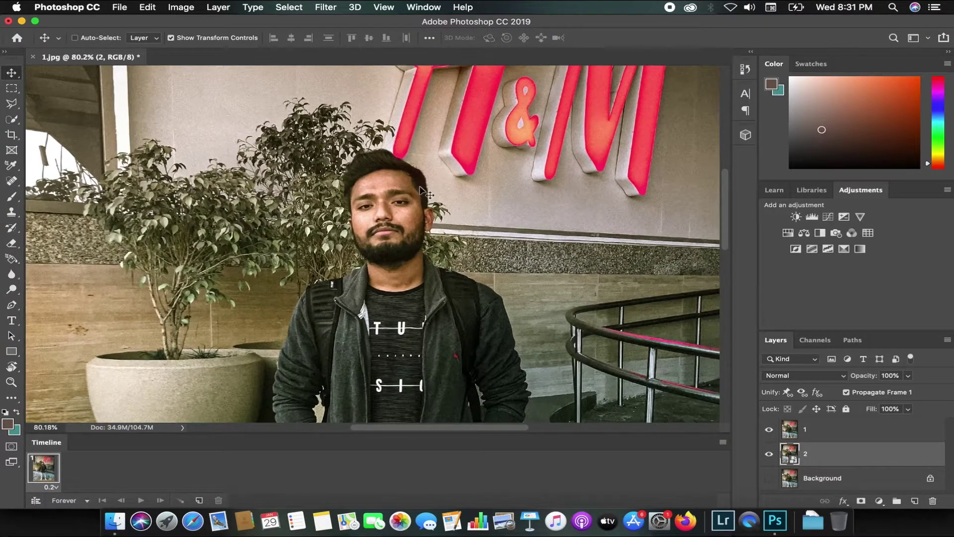
scroll(348, 208, up, 1)
scroll(403, 218, up, 1)
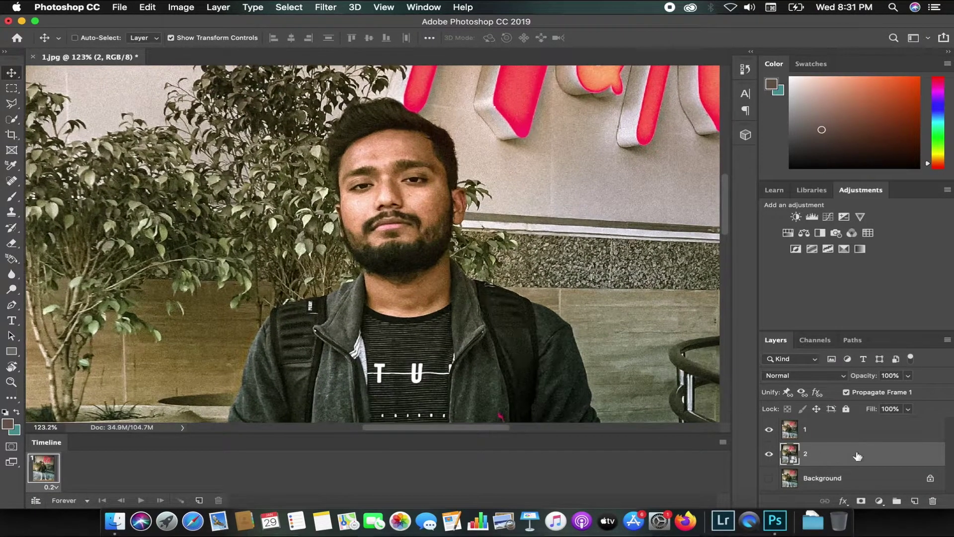
click(832, 434)
click(908, 375)
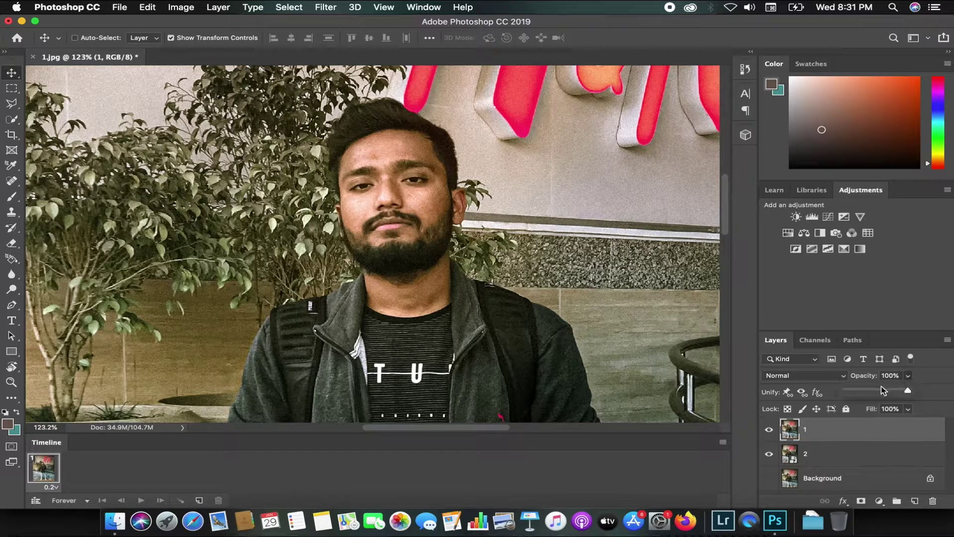
drag(885, 391, 873, 393)
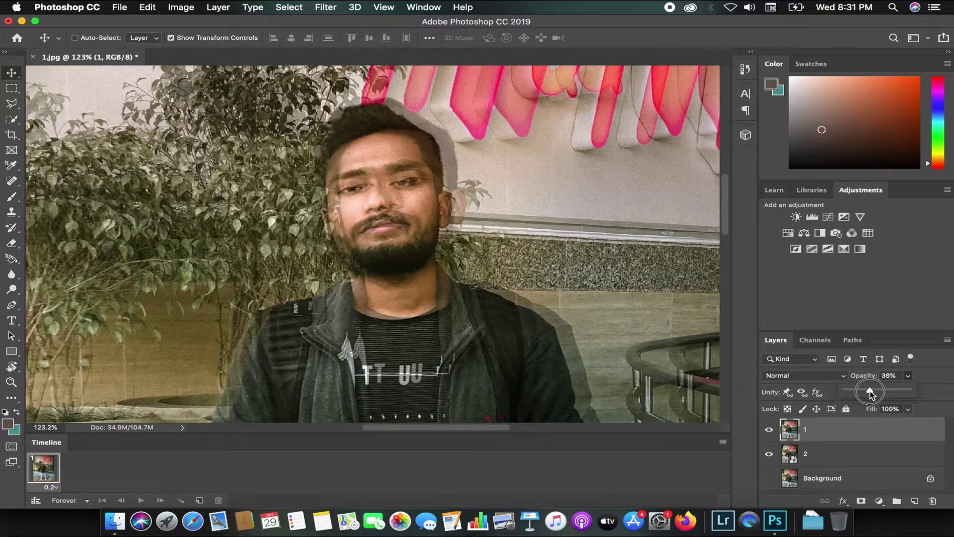
drag(871, 389, 869, 391)
scroll(354, 162, up, 2)
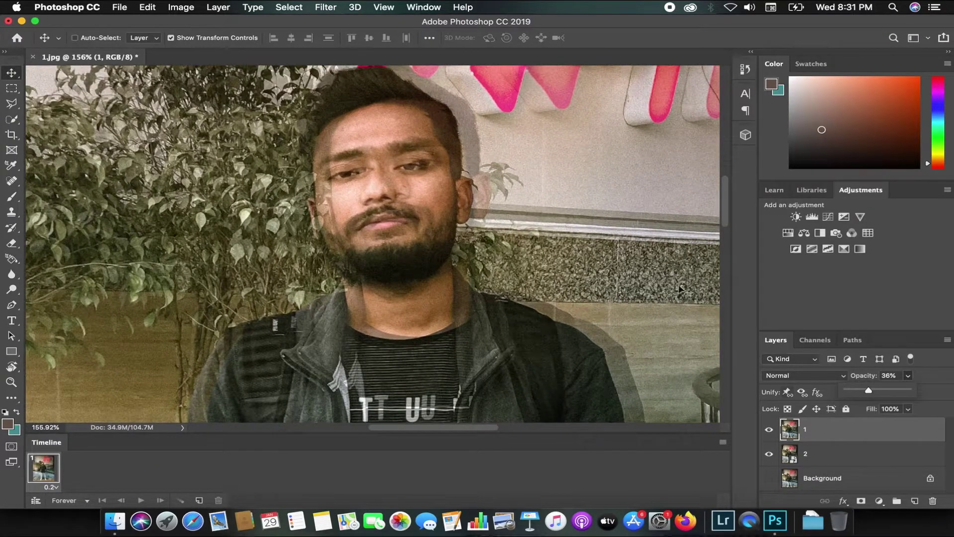
drag(432, 177, 446, 184)
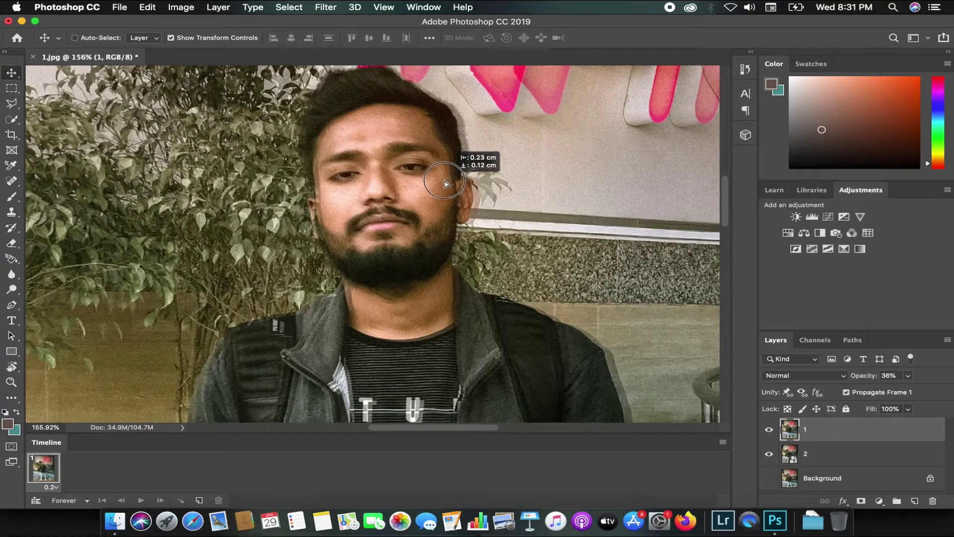
drag(446, 184, 436, 185)
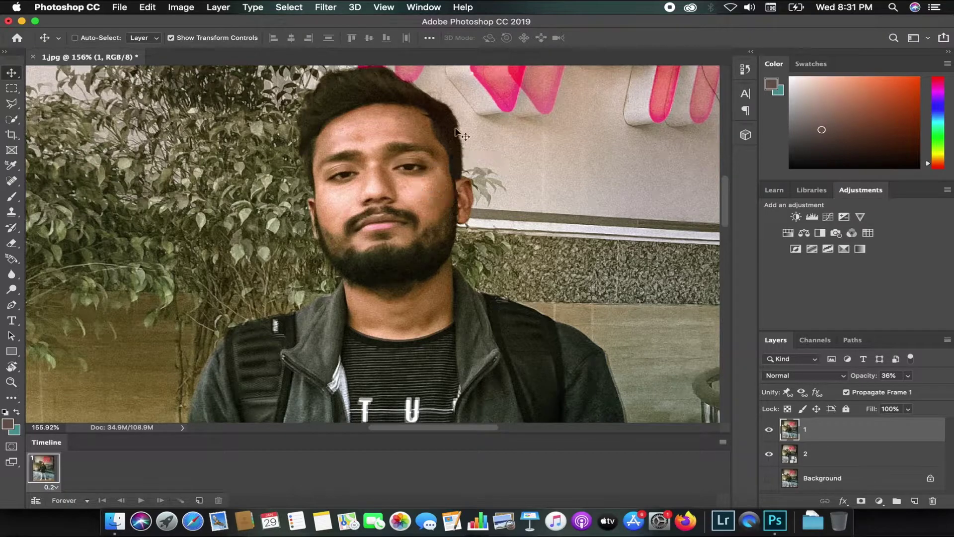
scroll(435, 165, up, 1)
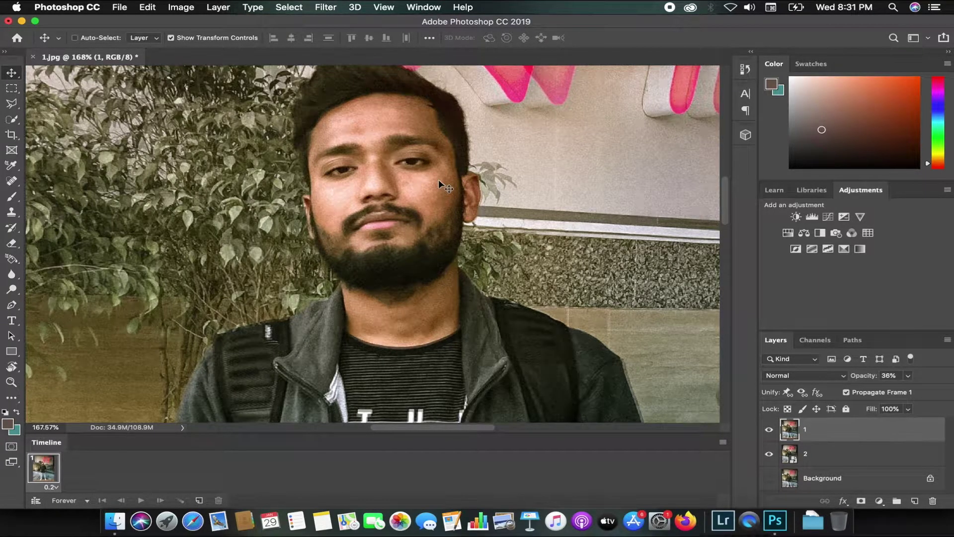
scroll(438, 180, down, 2)
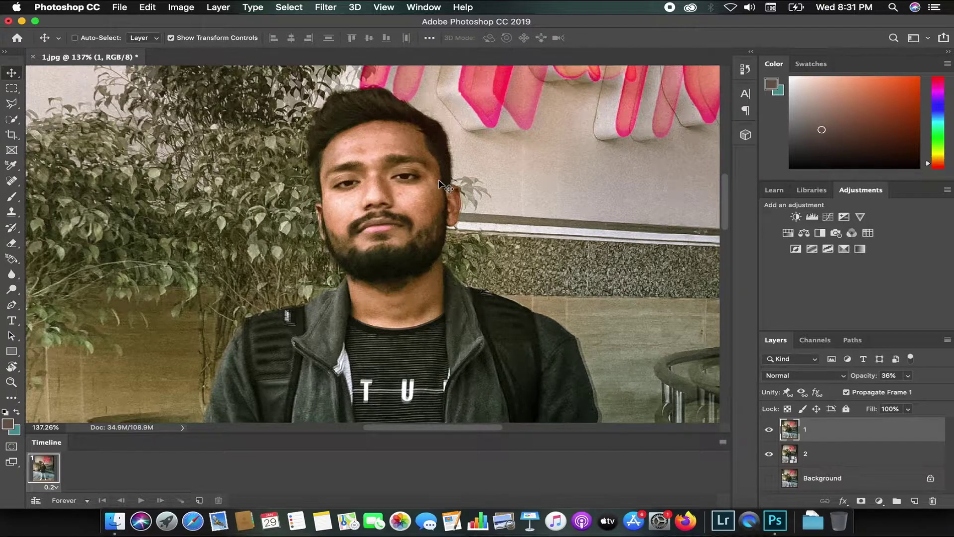
scroll(439, 180, down, 3)
scroll(437, 178, down, 3)
scroll(423, 174, down, 2)
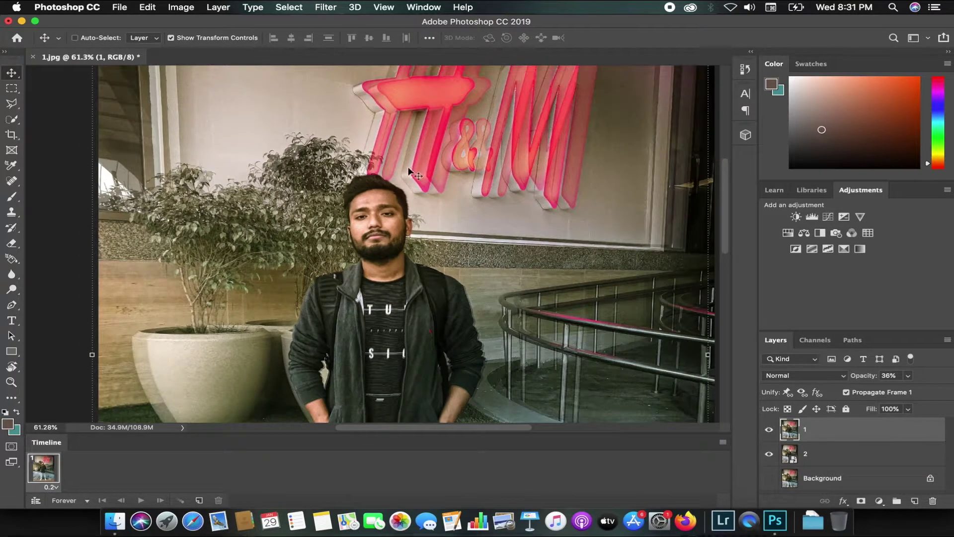
scroll(400, 185, up, 4)
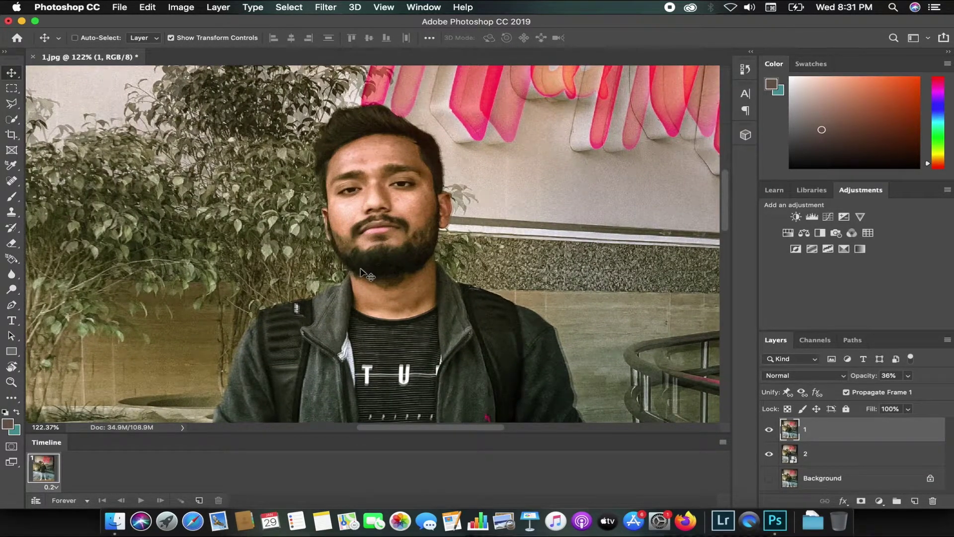
scroll(367, 273, down, 4)
scroll(328, 412, up, 1)
scroll(412, 290, down, 5)
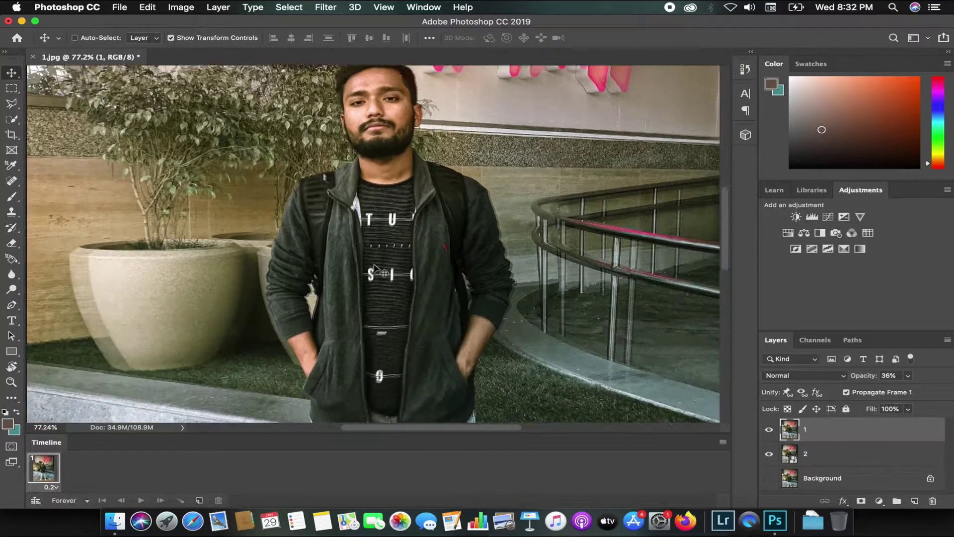
scroll(413, 291, down, 5)
scroll(447, 269, down, 1)
scroll(510, 239, up, 10)
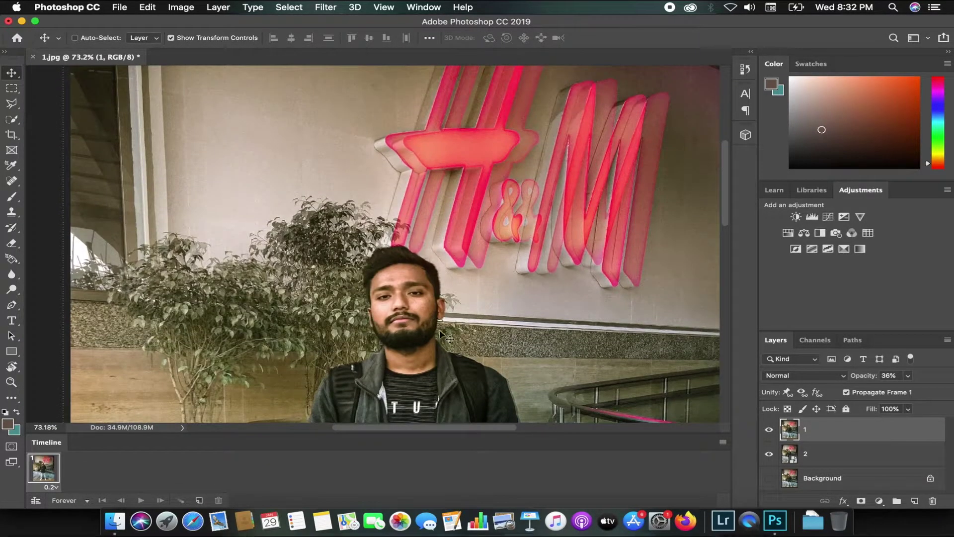
scroll(440, 332, up, 2)
scroll(439, 332, up, 2)
scroll(467, 178, down, 2)
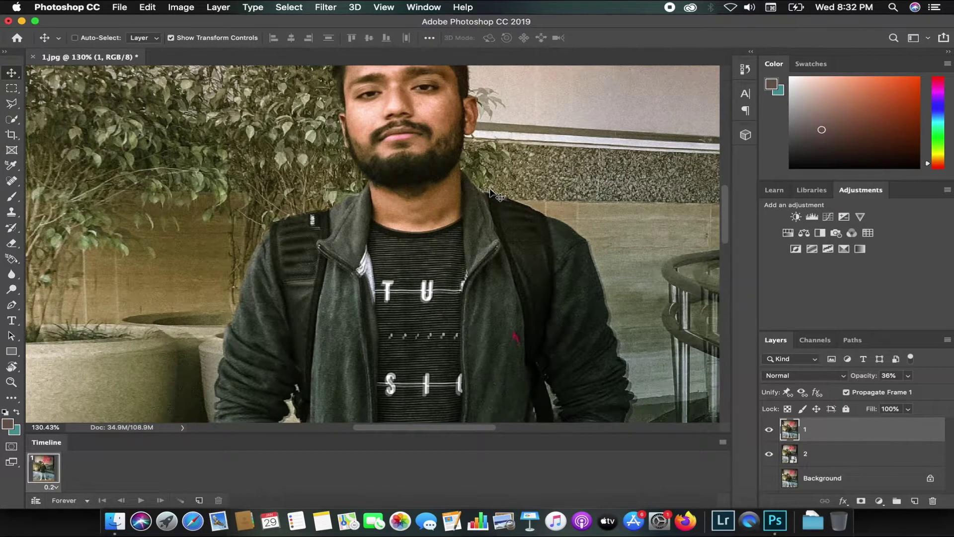
scroll(491, 191, up, 1)
scroll(491, 192, up, 5)
scroll(491, 192, down, 3)
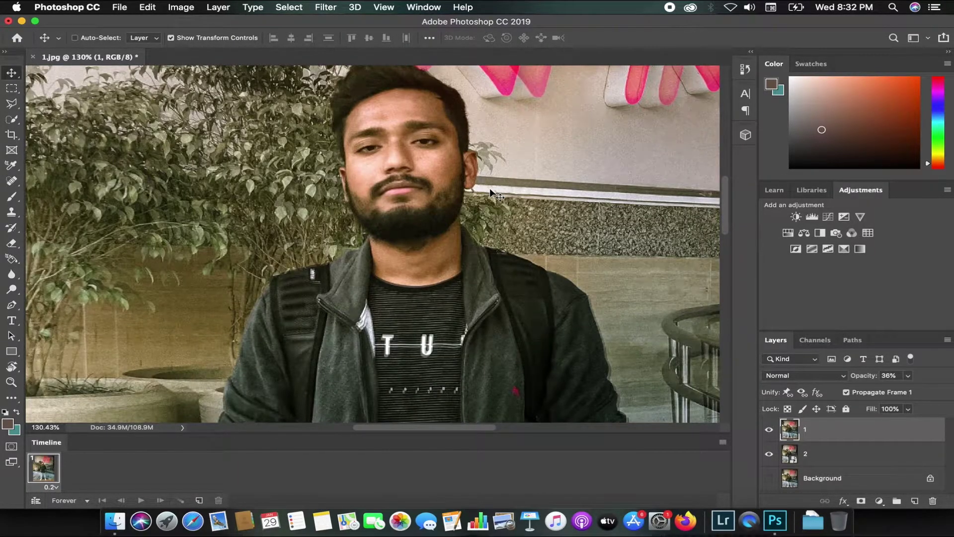
scroll(490, 188, down, 3)
scroll(478, 190, down, 2)
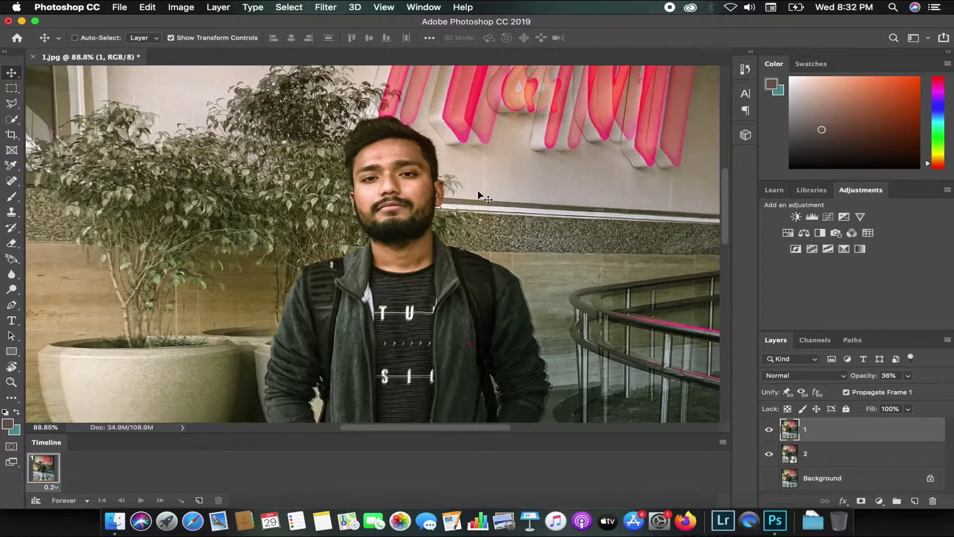
scroll(386, 244, down, 1)
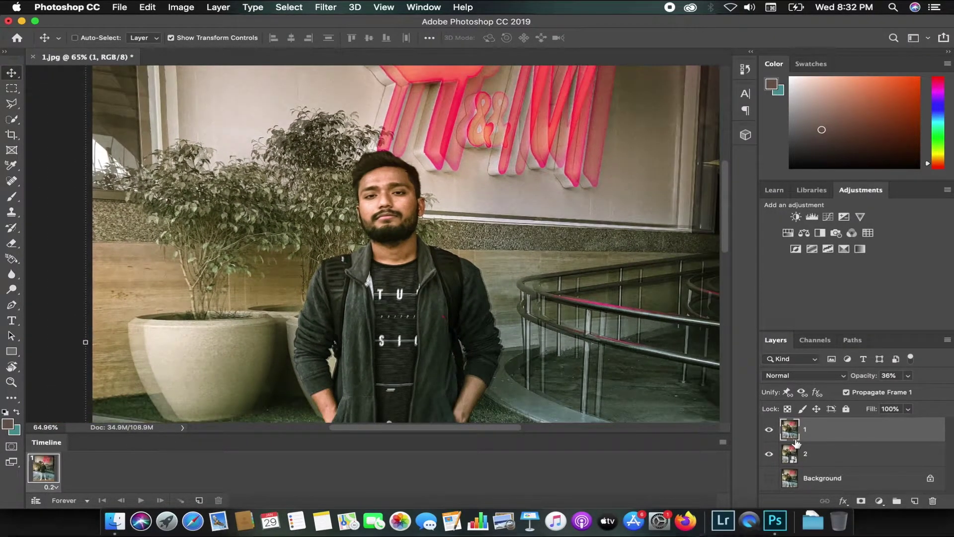
Hide layer 2 and raise layer 1 to 100% opacity
click(769, 455)
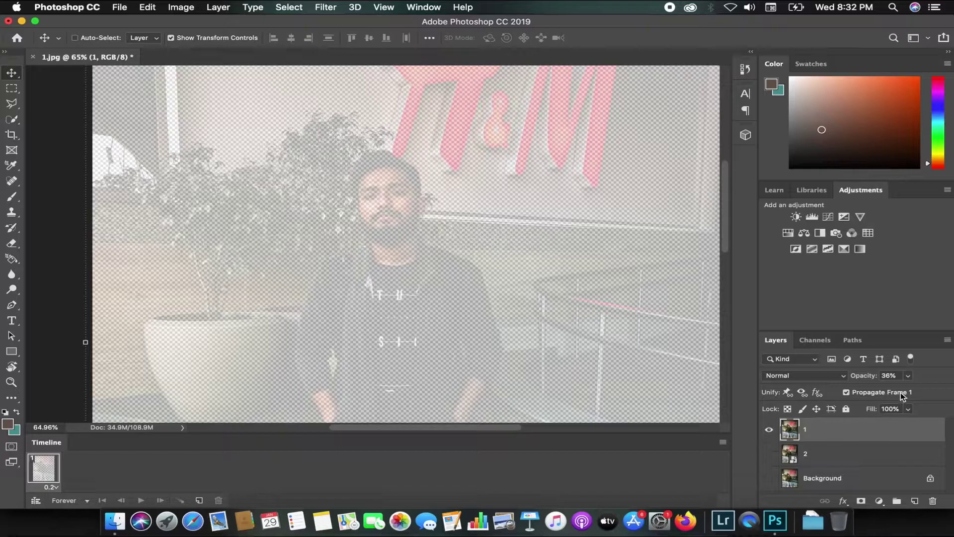
click(909, 376)
drag(905, 392, 946, 391)
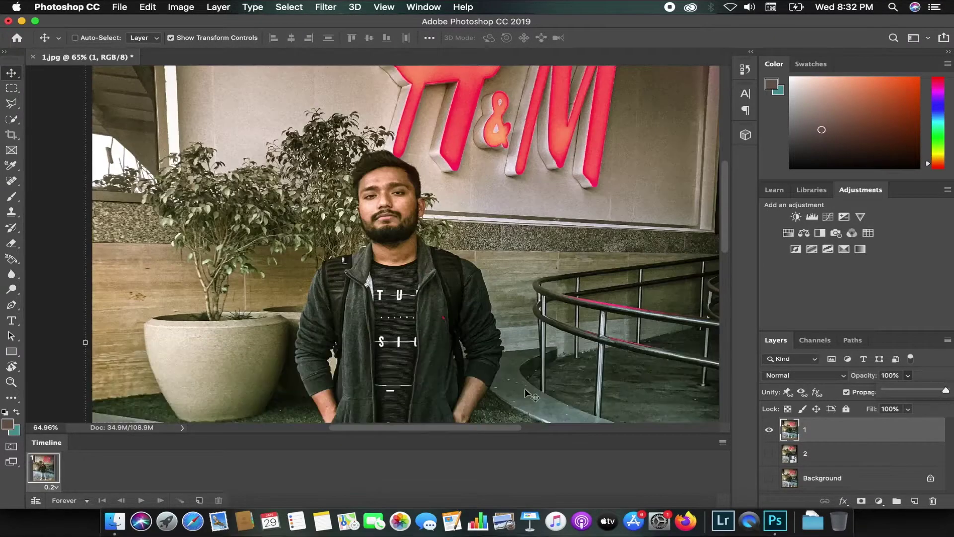
key(super+0)
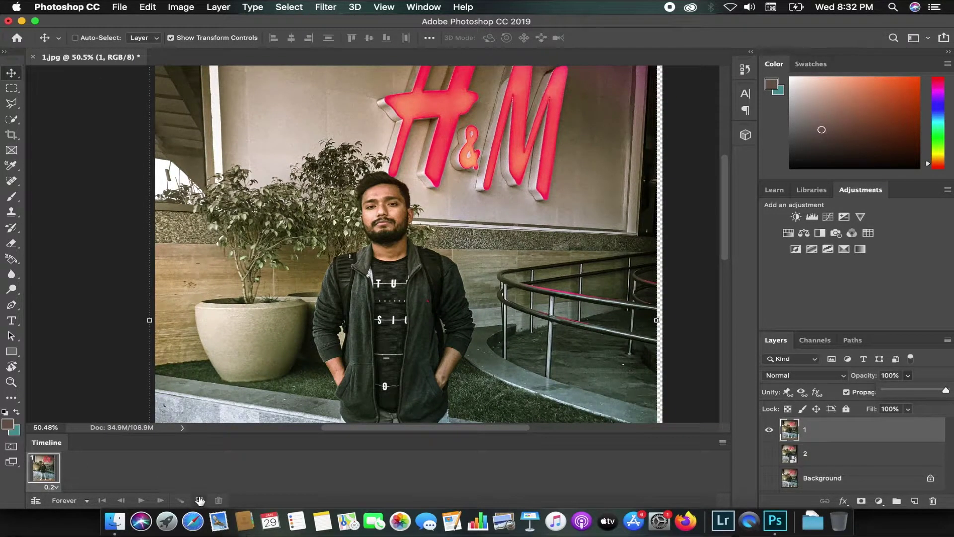
Add a second frame that shows only layer 2
click(200, 500)
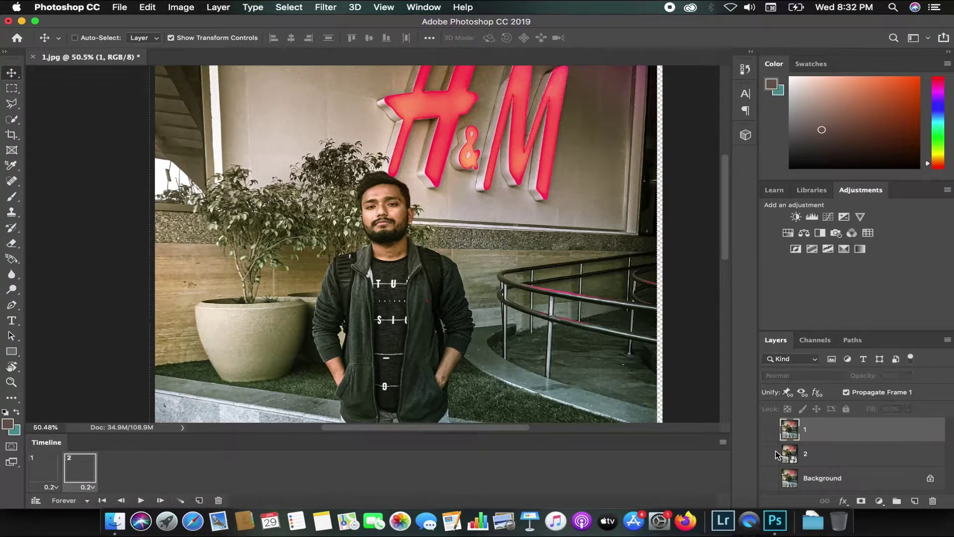
click(769, 430)
click(769, 453)
scroll(527, 271, down, 3)
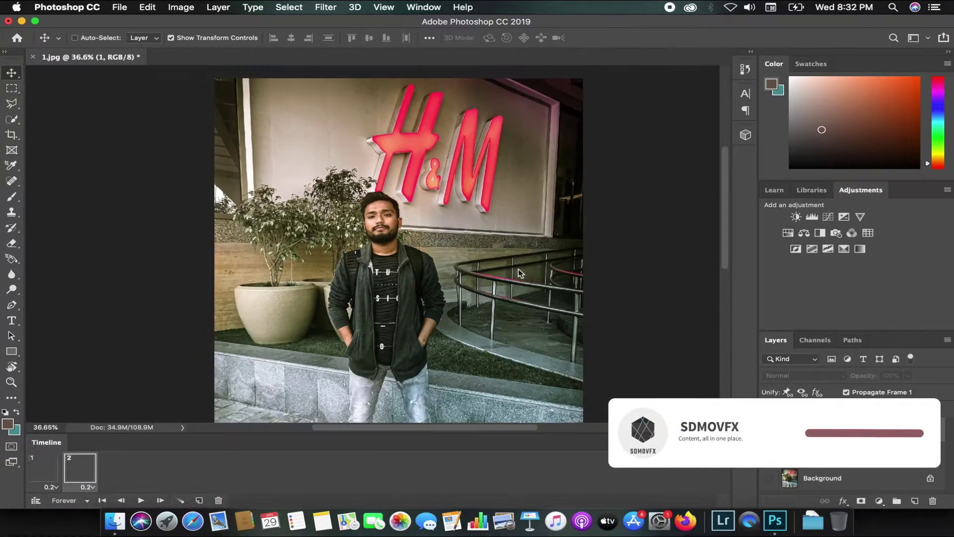
scroll(522, 272, down, 2)
Preview the two-frame animation playback and start saving the document
key(space)
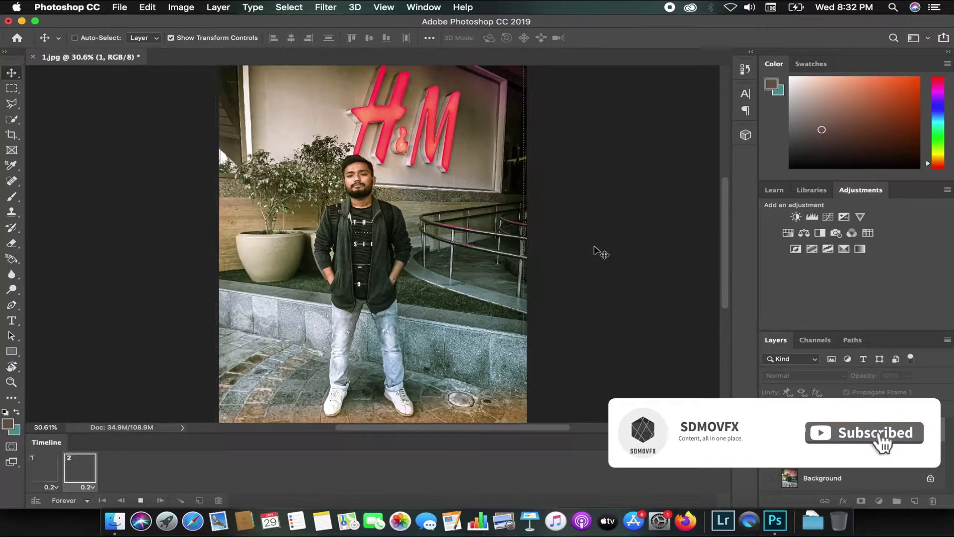
key(space)
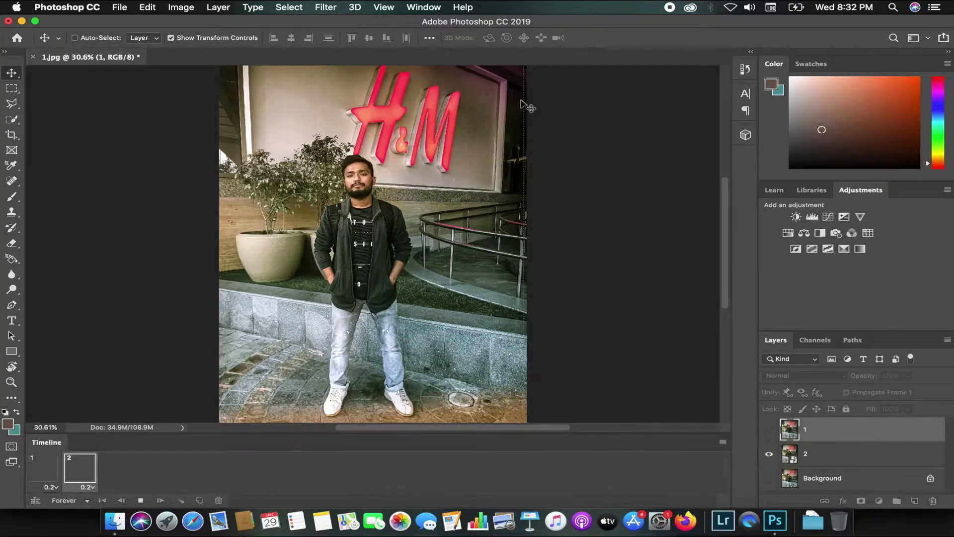
key(space)
key(space)
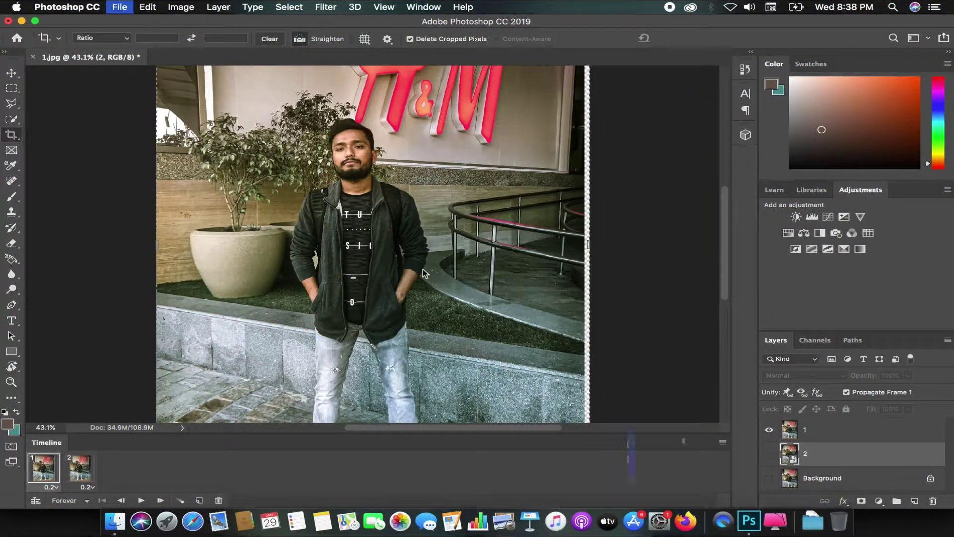
key(super+s)
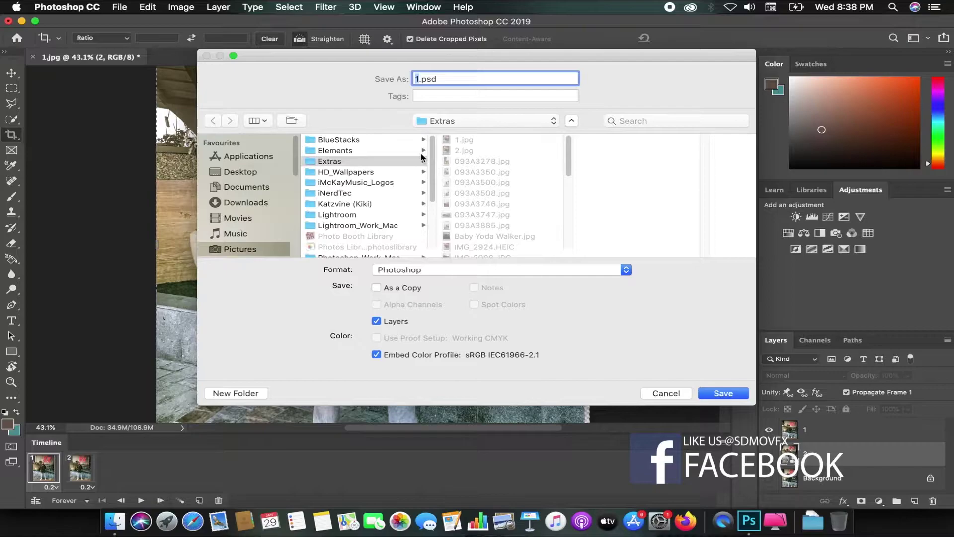
Save the document to the Desktop as Mura_Mura_FX.psd
click(247, 173)
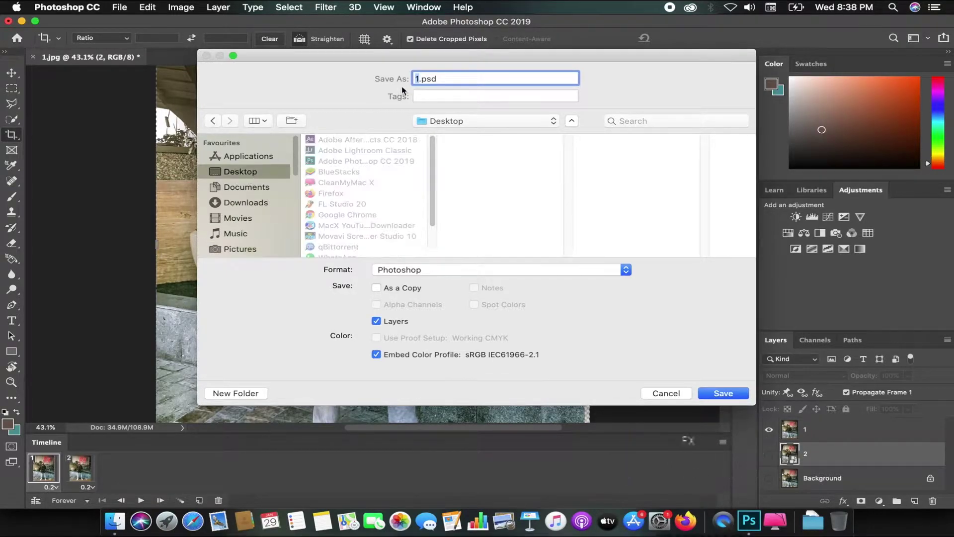
text(Mura )
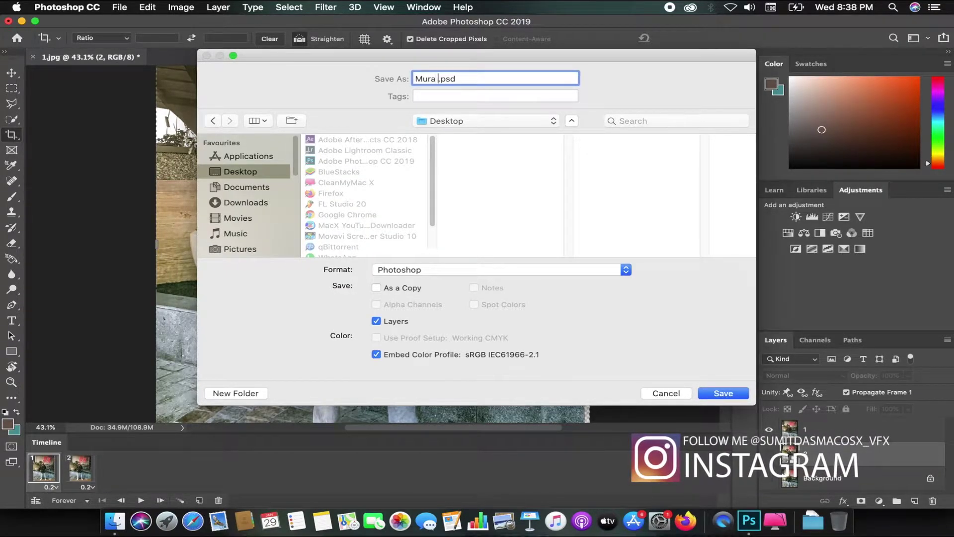
text(_Mura_FX)
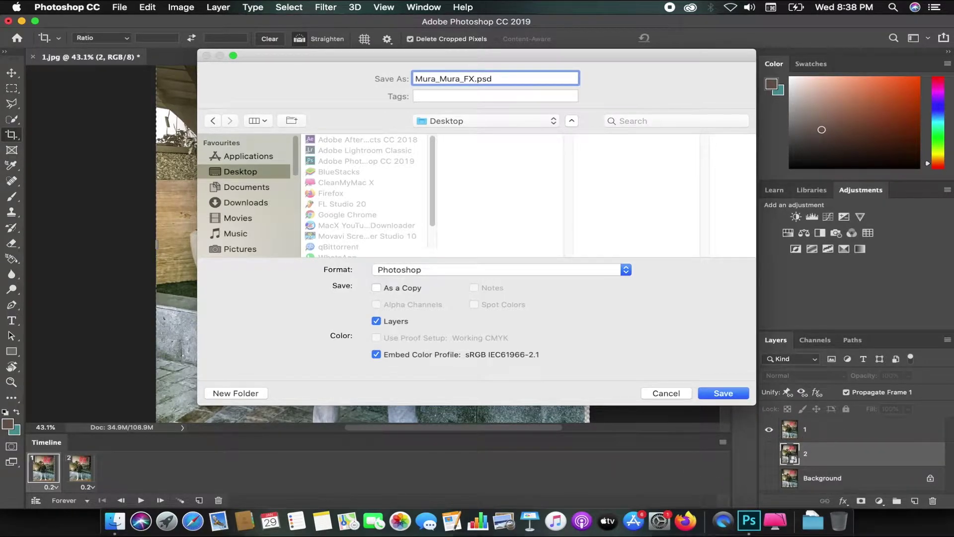
key(super+a)
key(Return)
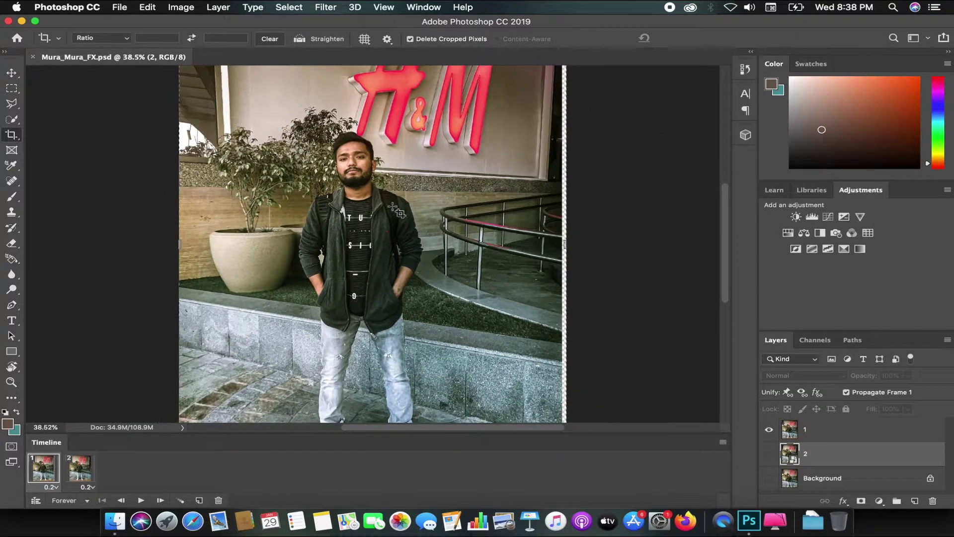
Start a crop box and adjust its right edge to trim the ragged strip
scroll(513, 275, down, 2)
scroll(532, 220, down, 2)
scroll(543, 215, up, 2)
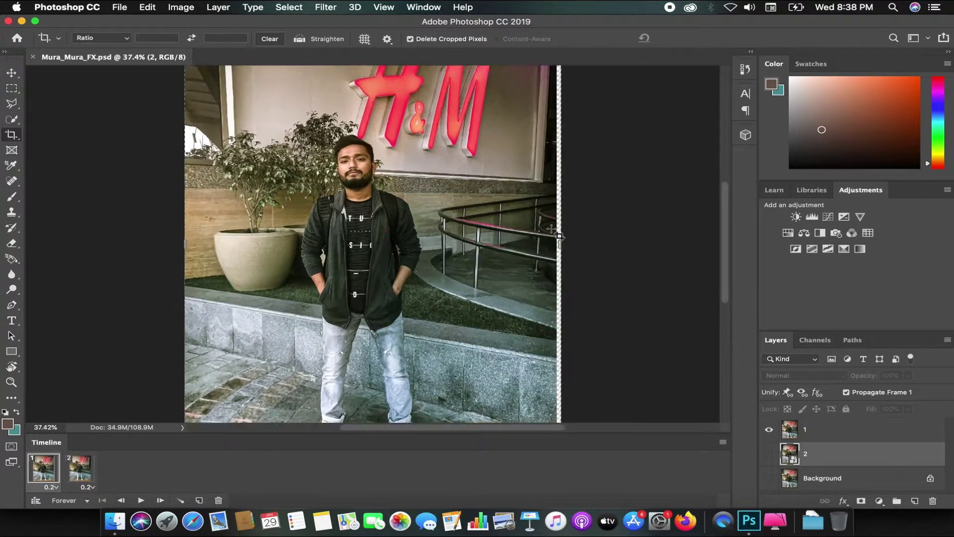
scroll(572, 232, up, 2)
scroll(591, 242, up, 2)
scroll(606, 248, up, 2)
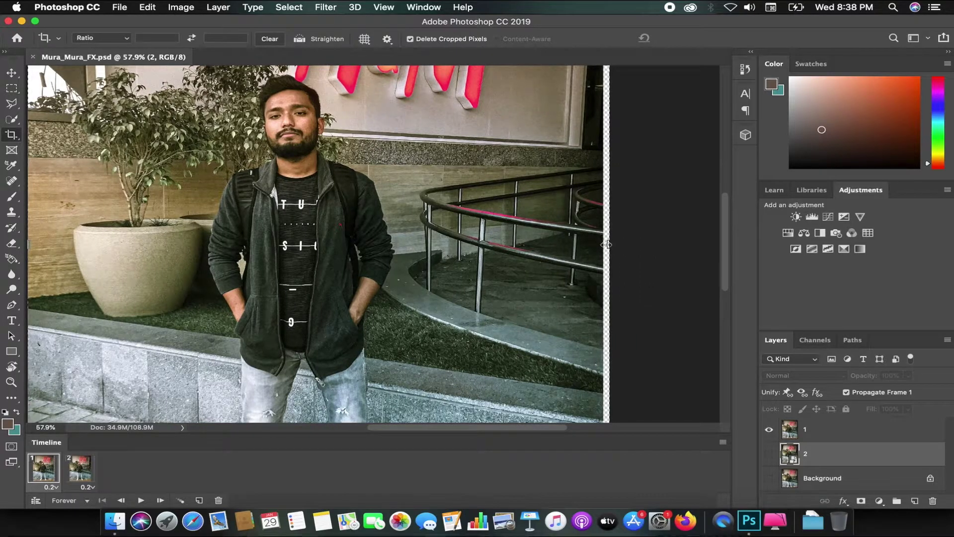
drag(603, 246, 600, 245)
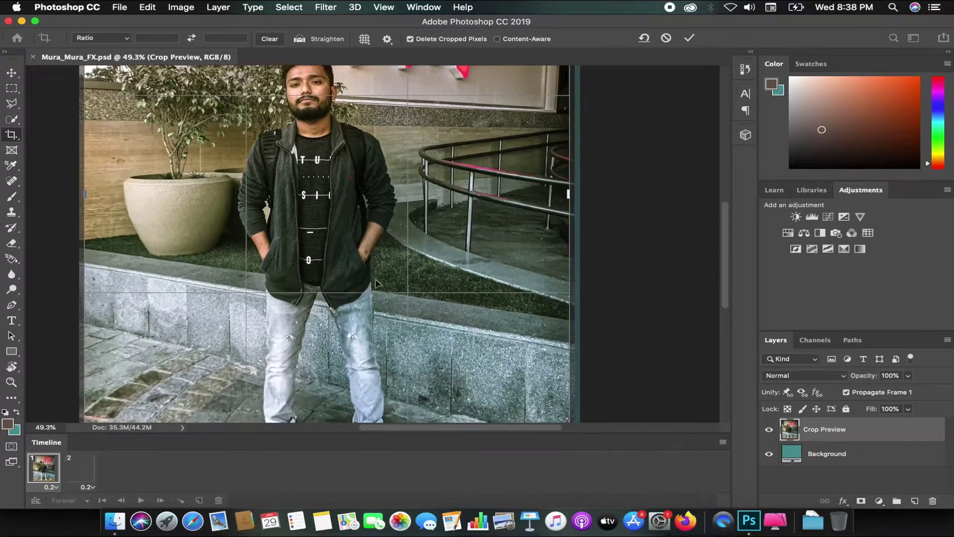
scroll(269, 284, down, 5)
scroll(259, 273, up, 3)
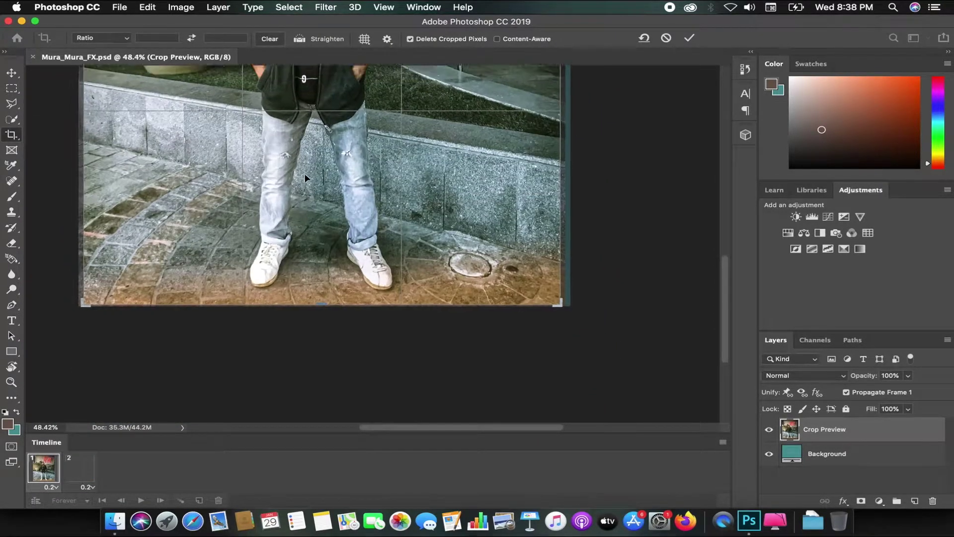
scroll(298, 209, up, 5)
scroll(311, 170, up, 3)
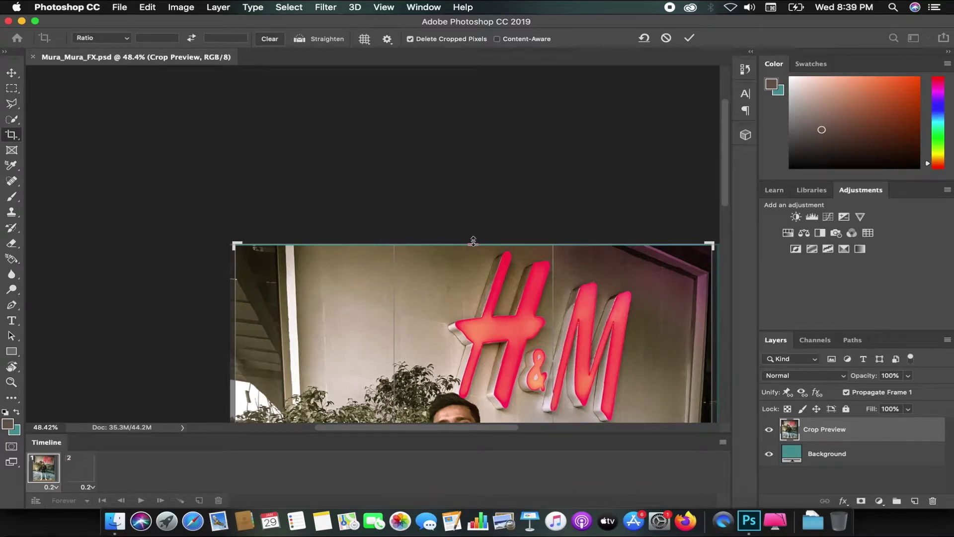
Lower the crop's top edge slightly and apply the portrait crop
drag(474, 243, 474, 243)
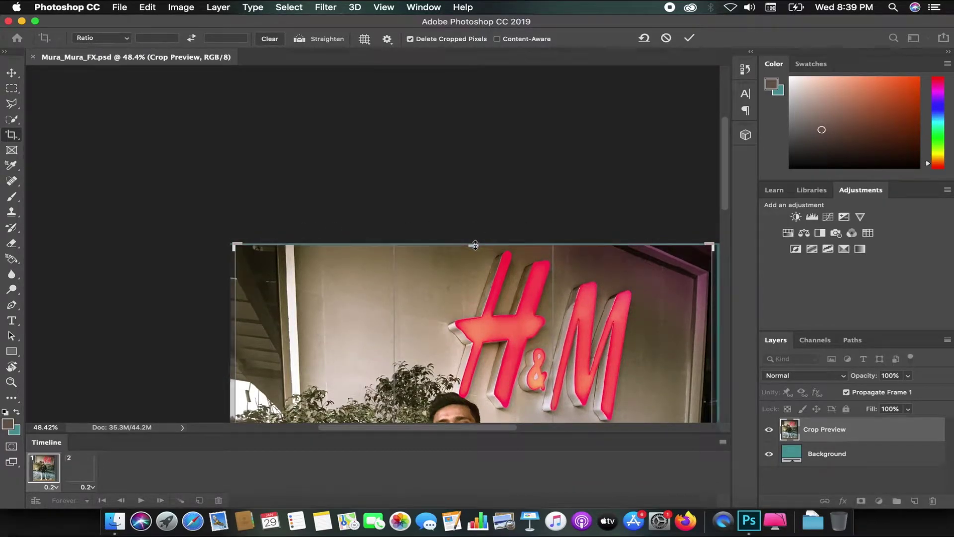
scroll(528, 245, up, 4)
drag(485, 100, 481, 106)
scroll(505, 234, down, 5)
scroll(505, 234, down, 2)
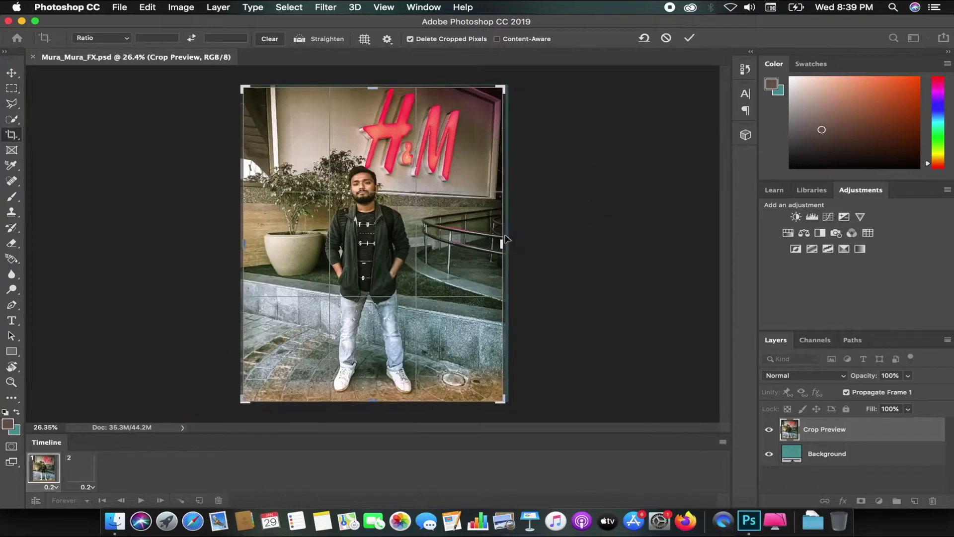
scroll(447, 229, up, 1)
key(Return)
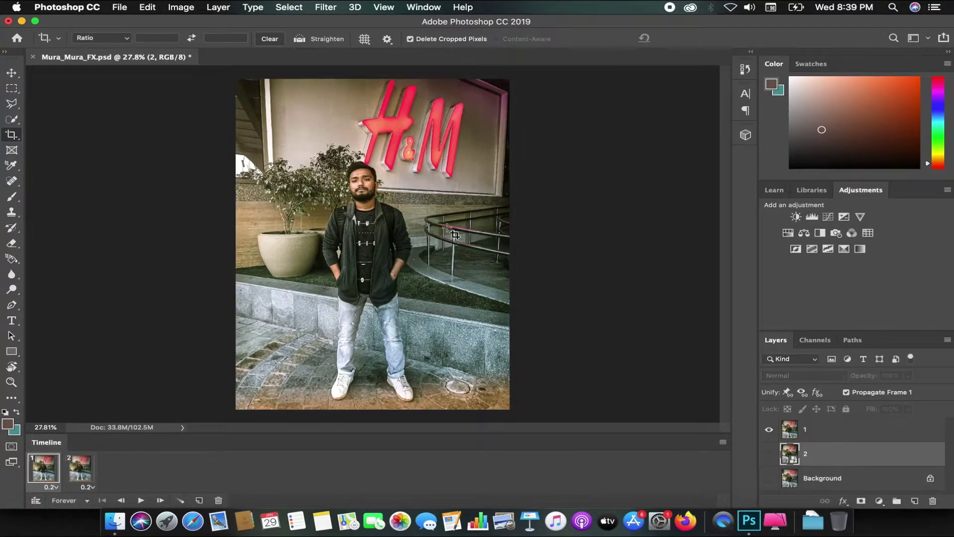
Preview the two-frame animation, then duplicate frames until the timeline holds eight
key(space)
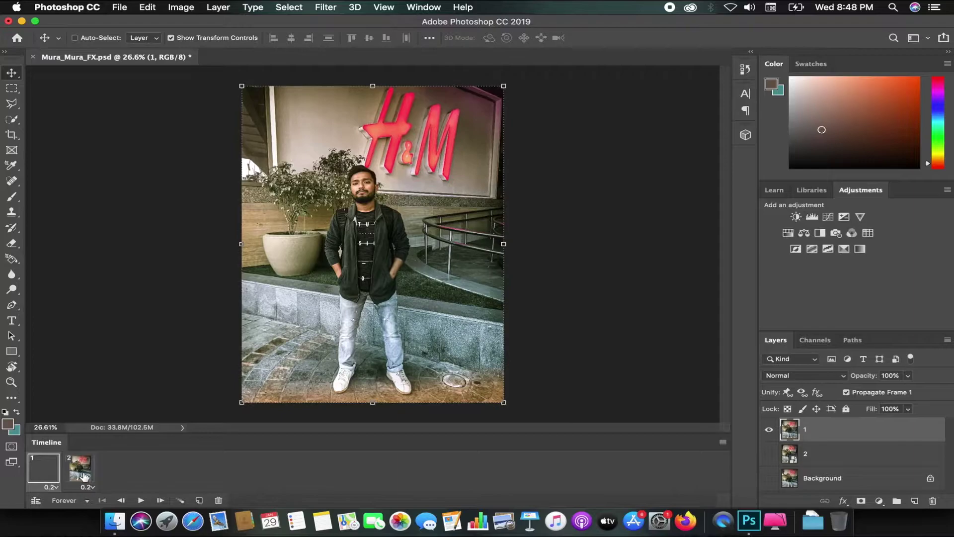
click(82, 475)
click(48, 467)
click(79, 468)
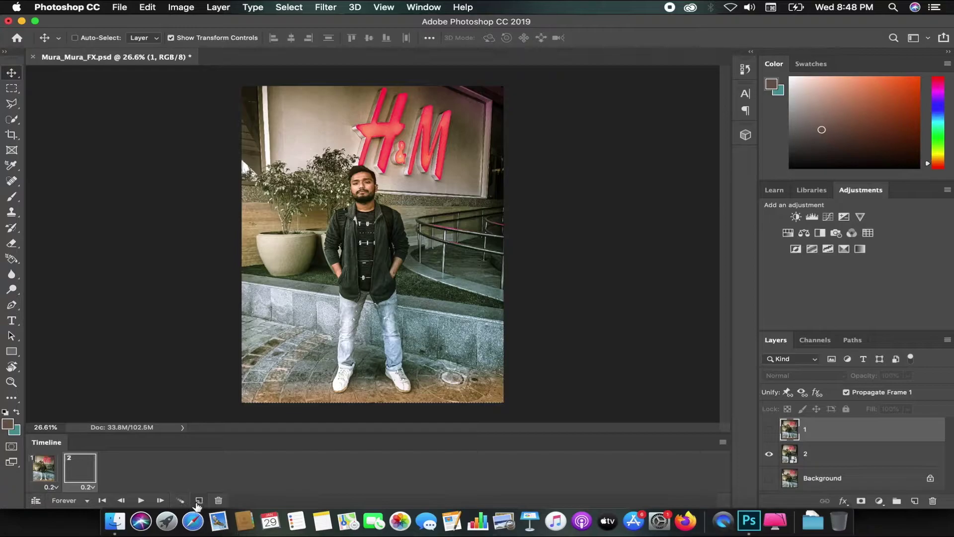
click(199, 501)
click(199, 501)
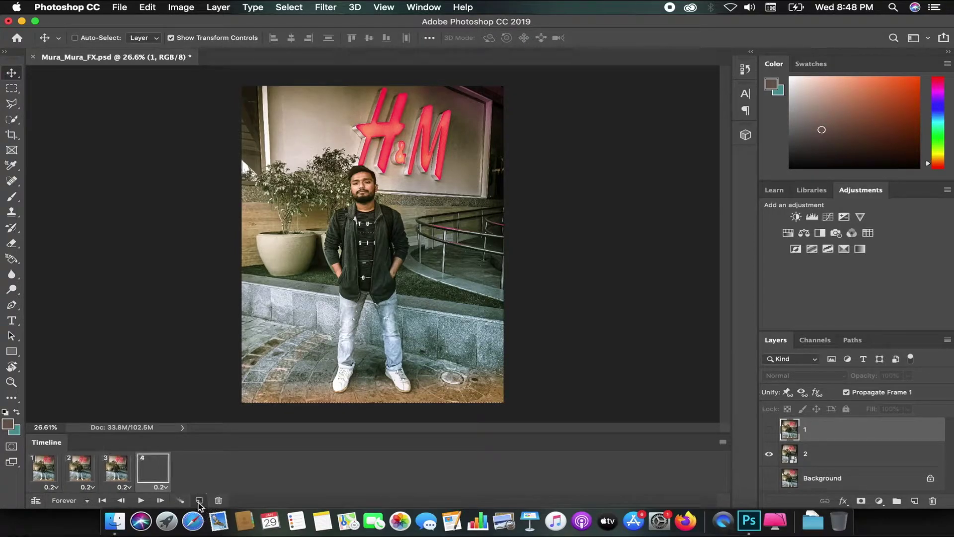
click(199, 501)
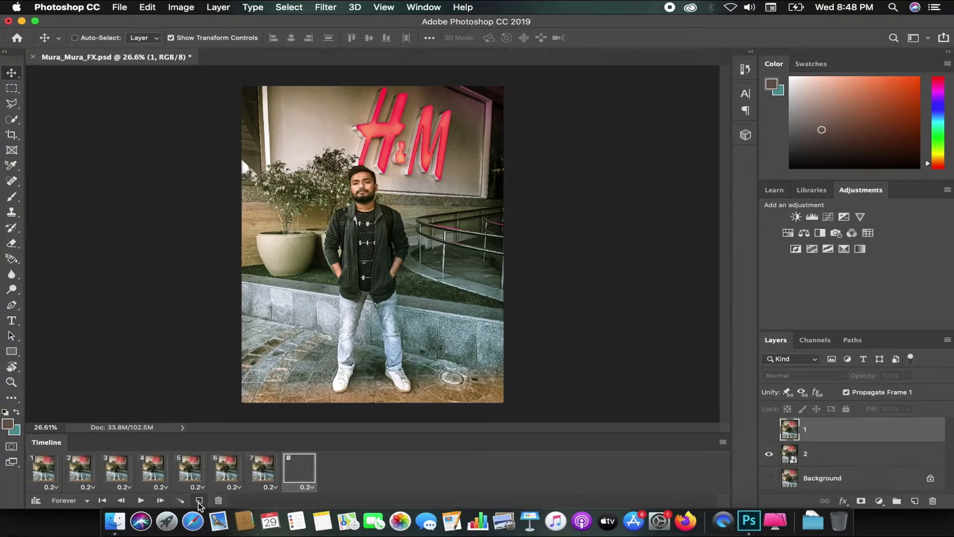
click(70, 476)
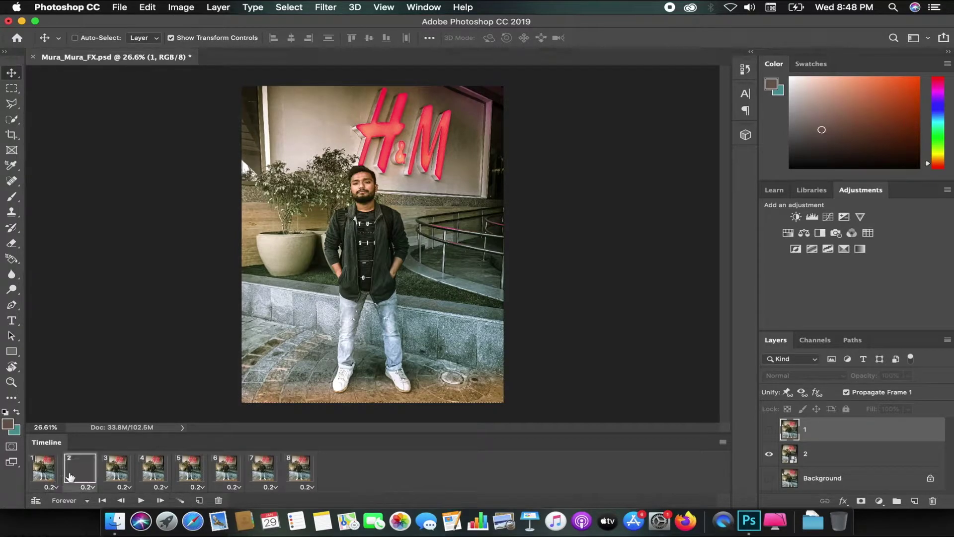
key(space)
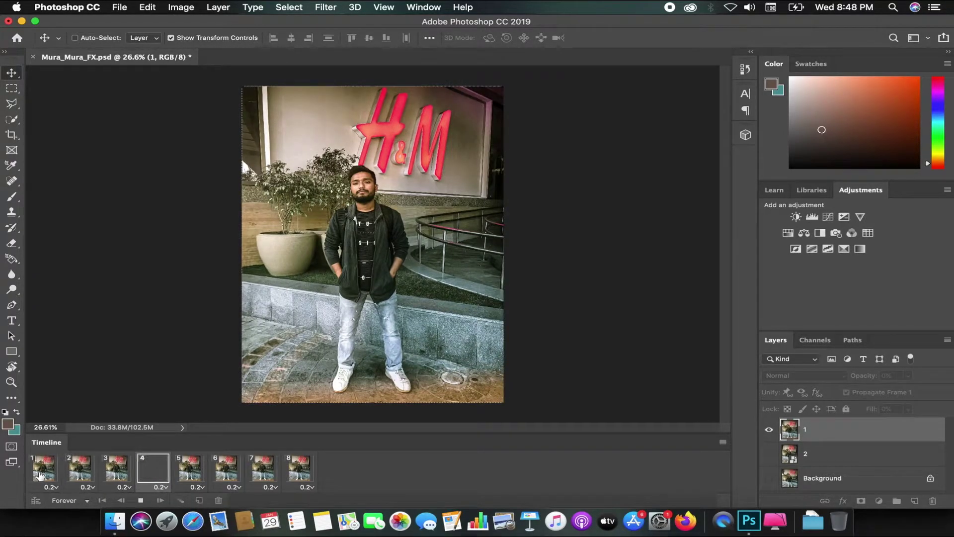
On frames 3, 5 and 7 show layer 1 and hide layer 2, then play
click(117, 471)
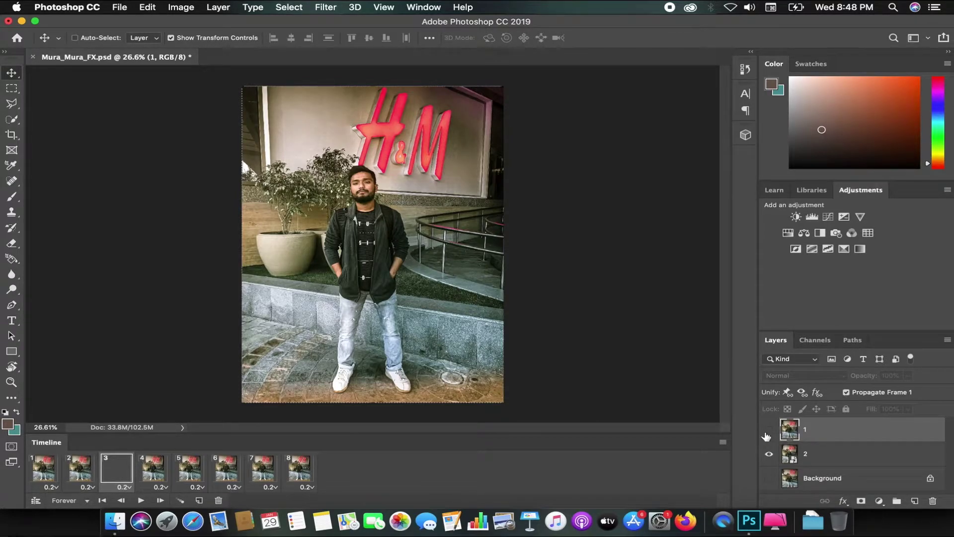
click(768, 429)
click(769, 454)
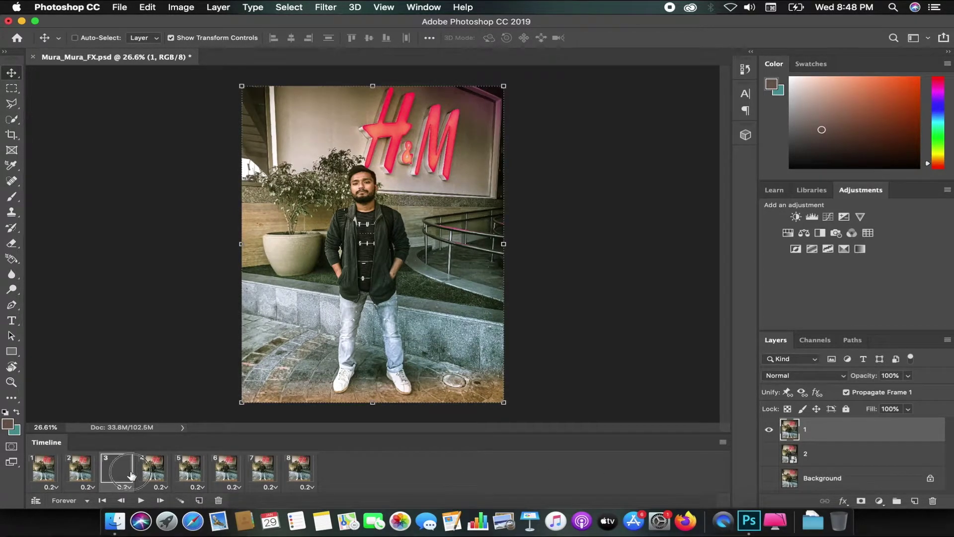
click(148, 471)
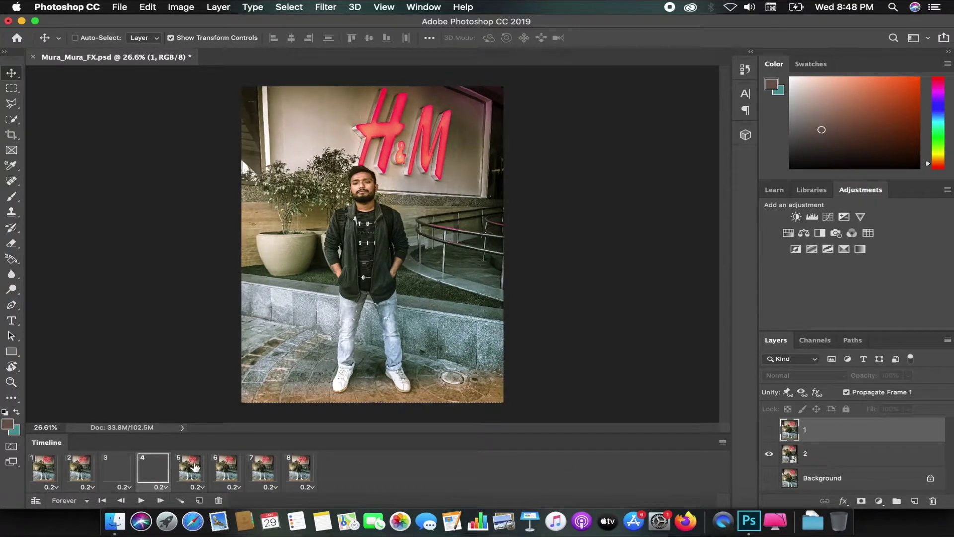
click(193, 467)
click(769, 429)
click(768, 454)
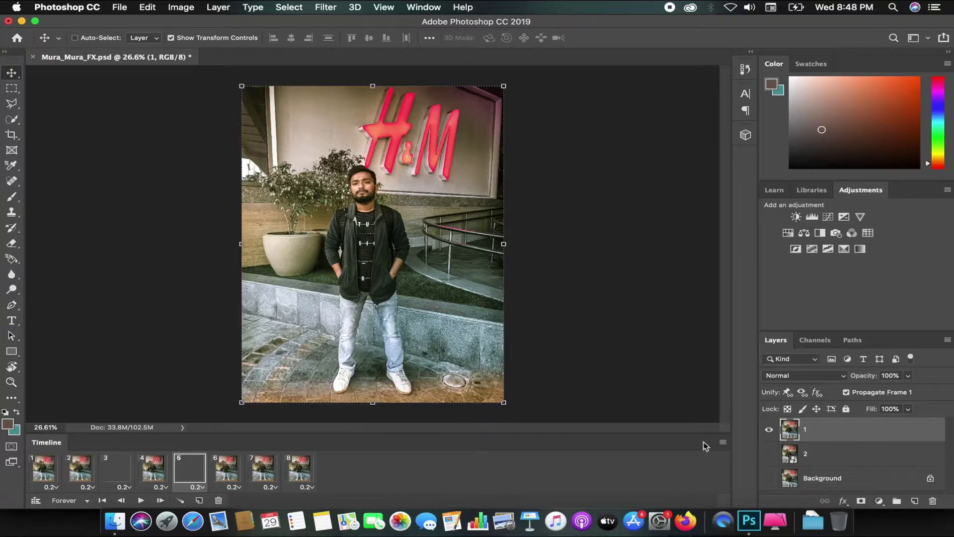
click(228, 472)
click(254, 467)
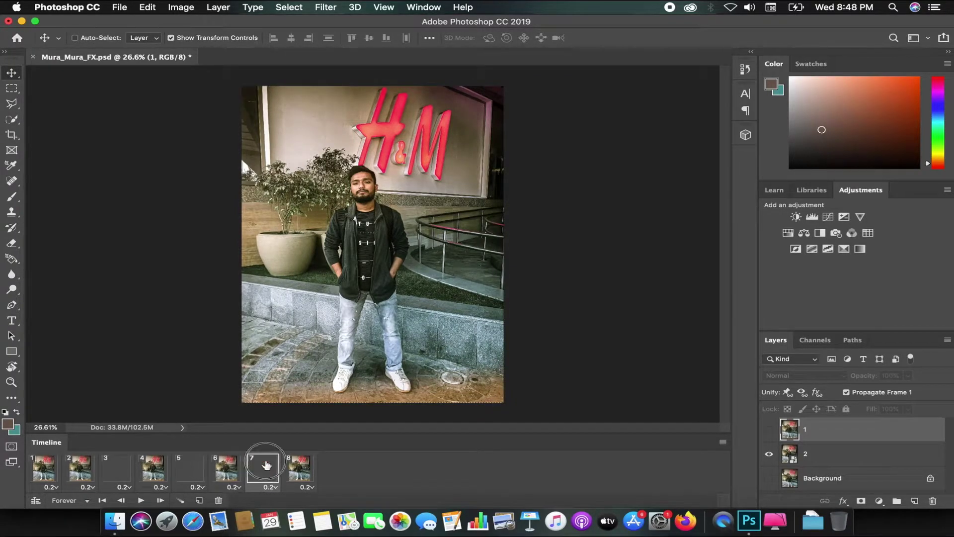
click(769, 429)
click(768, 453)
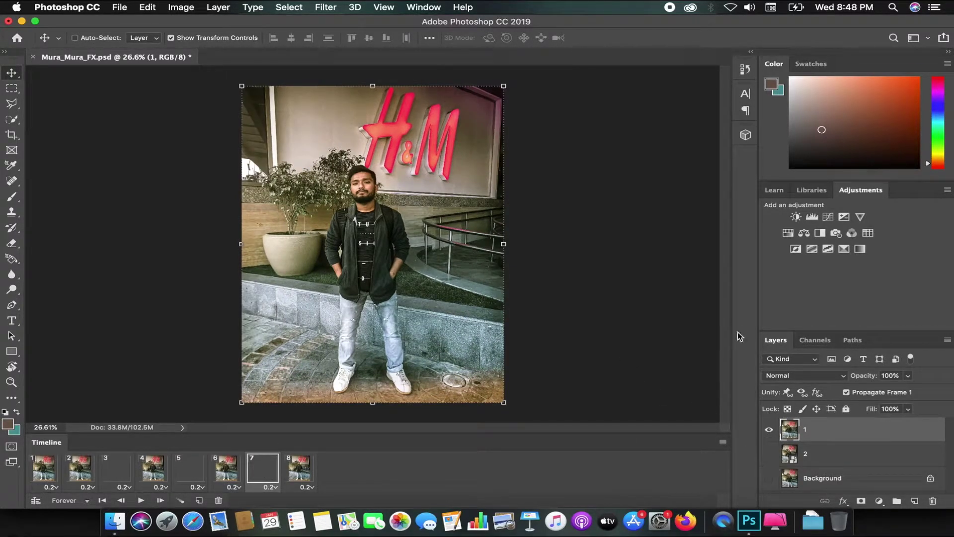
click(298, 469)
key(space)
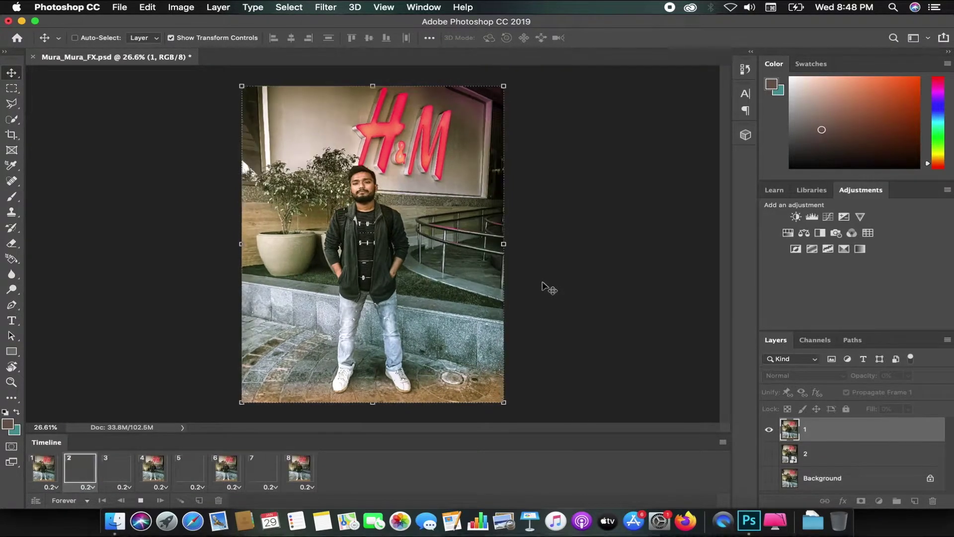
Stop playback and inspect the animation's GIF preview in Save for Web (Legacy)
key(space)
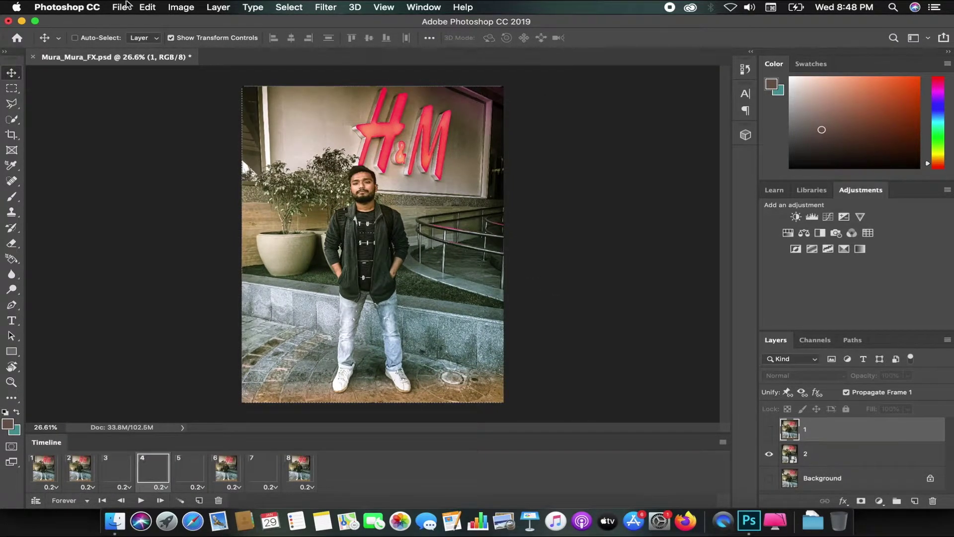
click(124, 7)
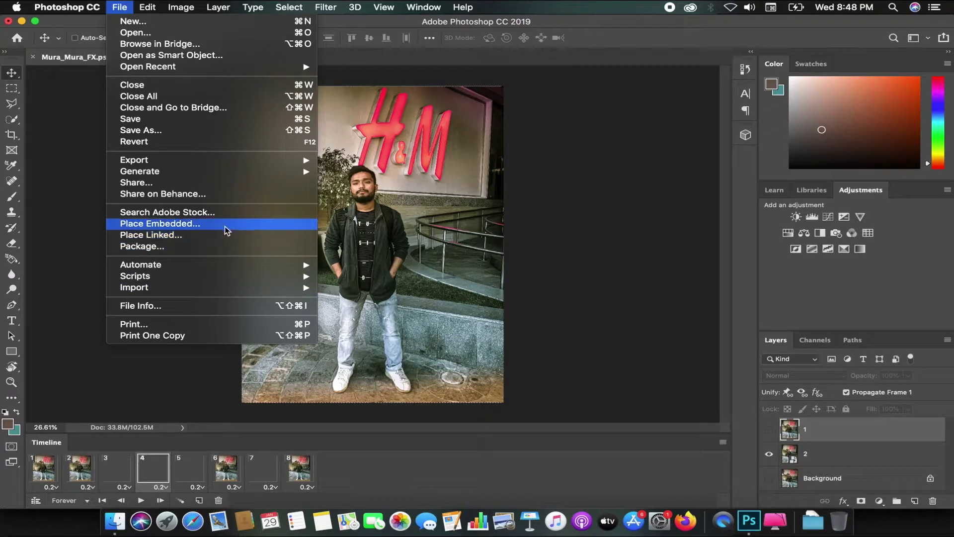
mouse_move(134, 160)
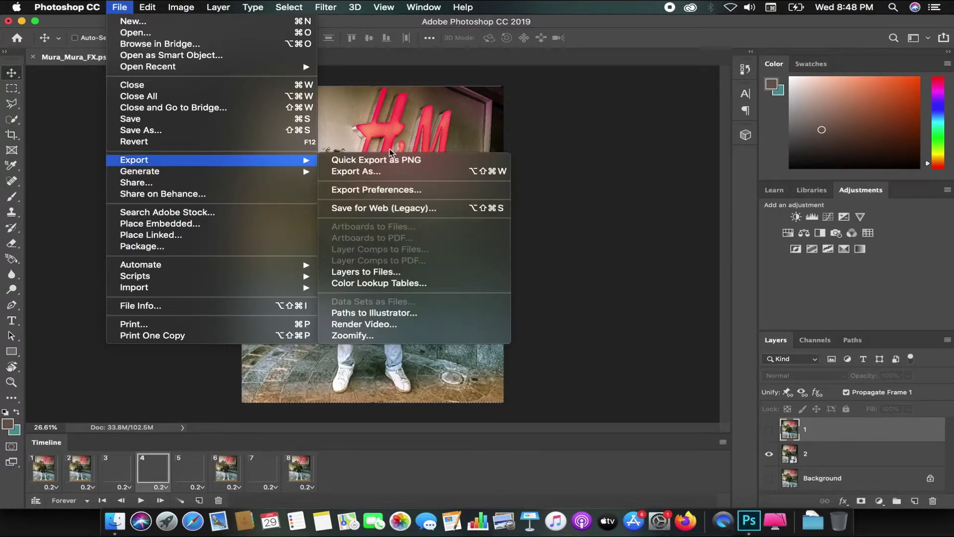
click(387, 209)
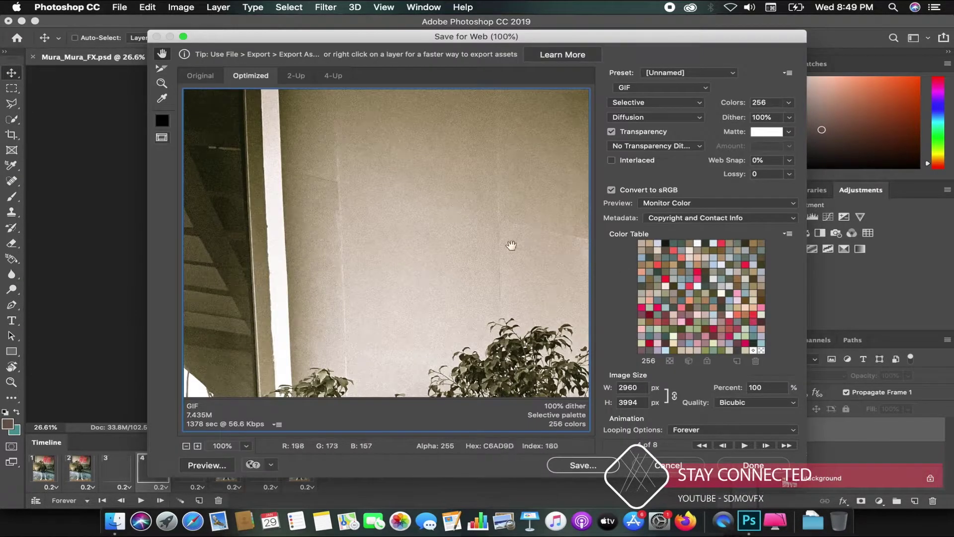
drag(512, 247, 453, 149)
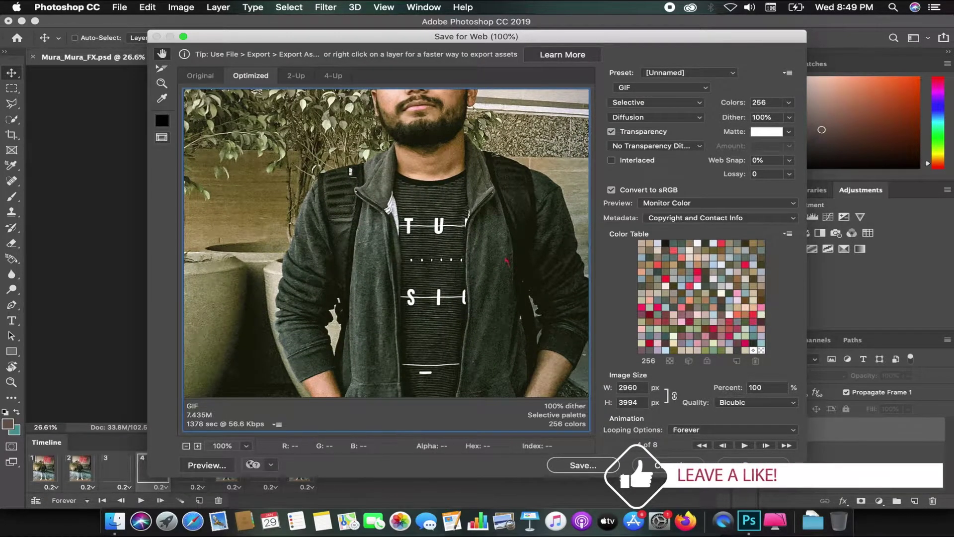
key(Escape)
click(117, 6)
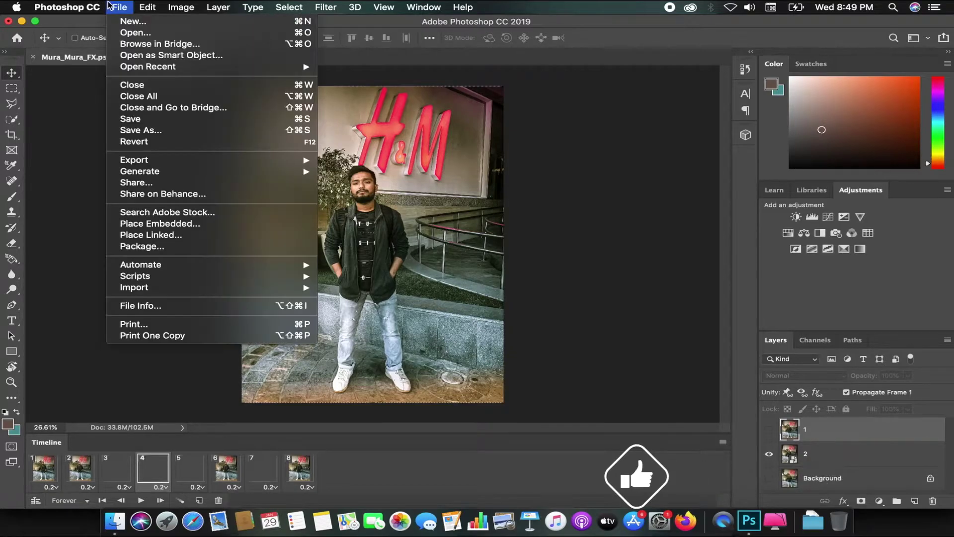
mouse_move(134, 159)
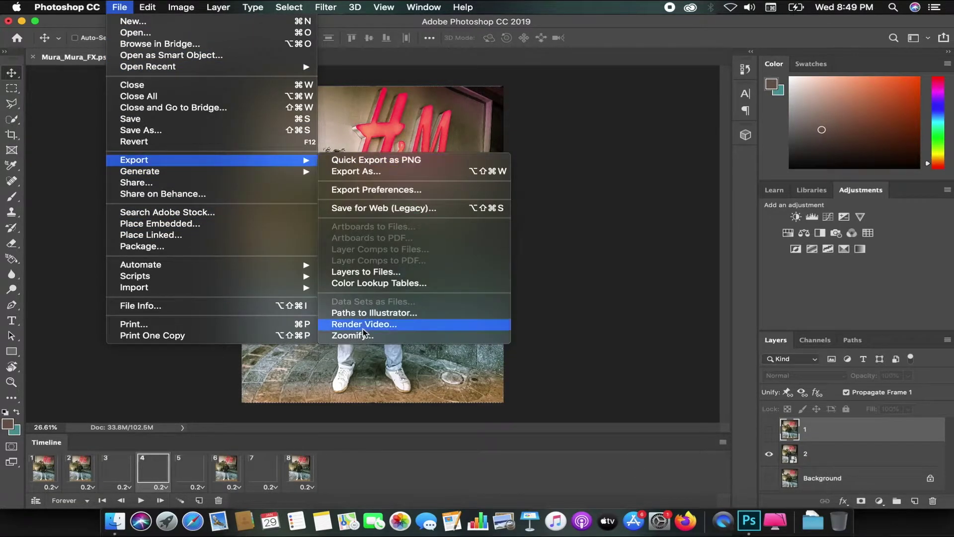
Open the Render Video settings dialog
click(362, 327)
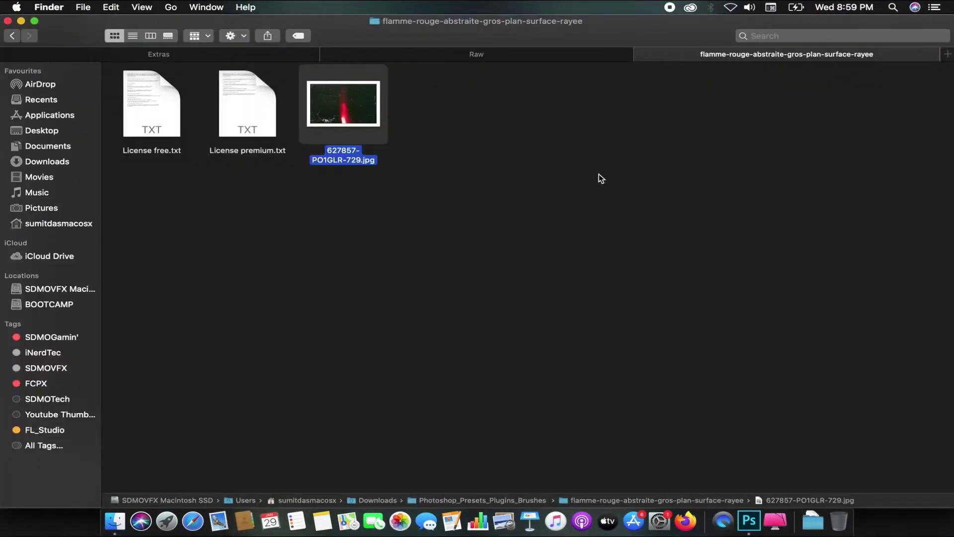
Quick Look the red light-leak image full size in Finder
click(540, 189)
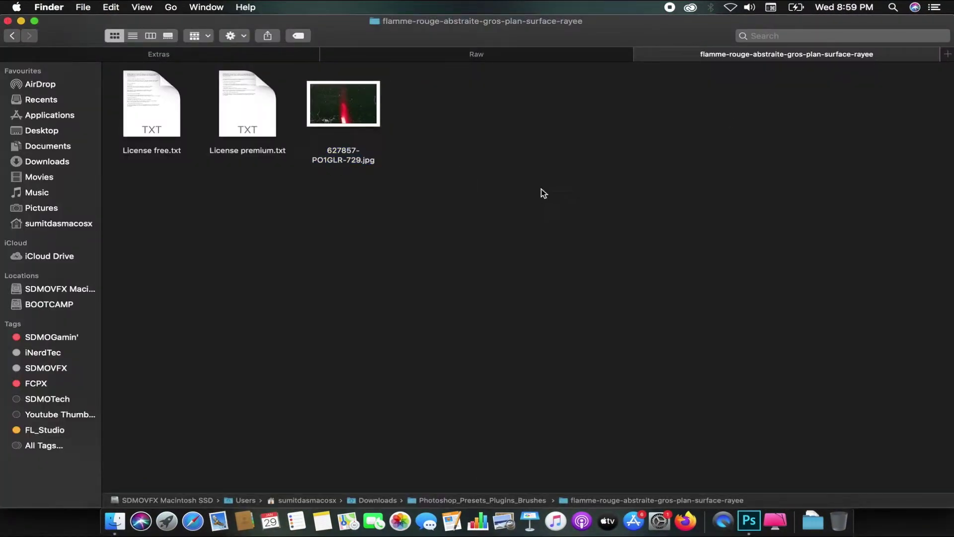
click(364, 73)
key(space)
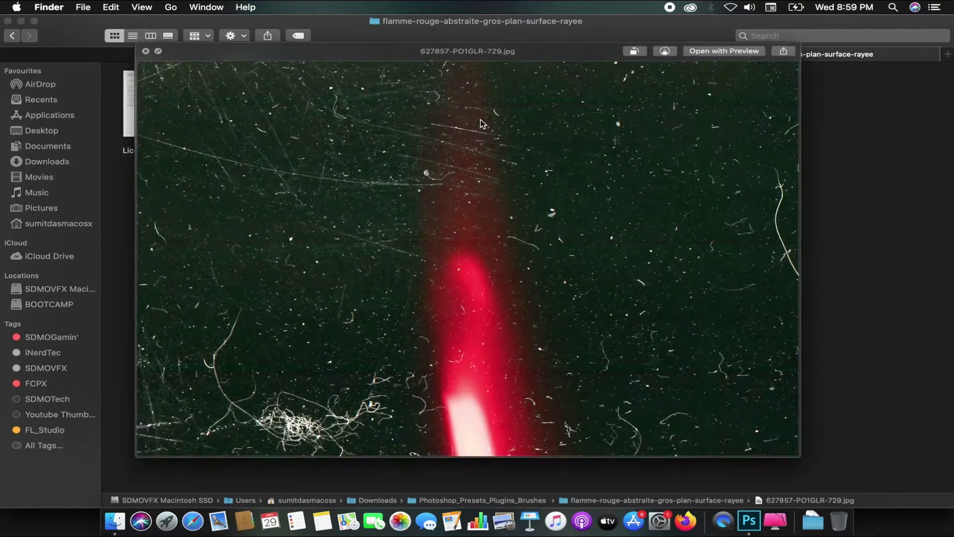
scroll(634, 171, right, 5)
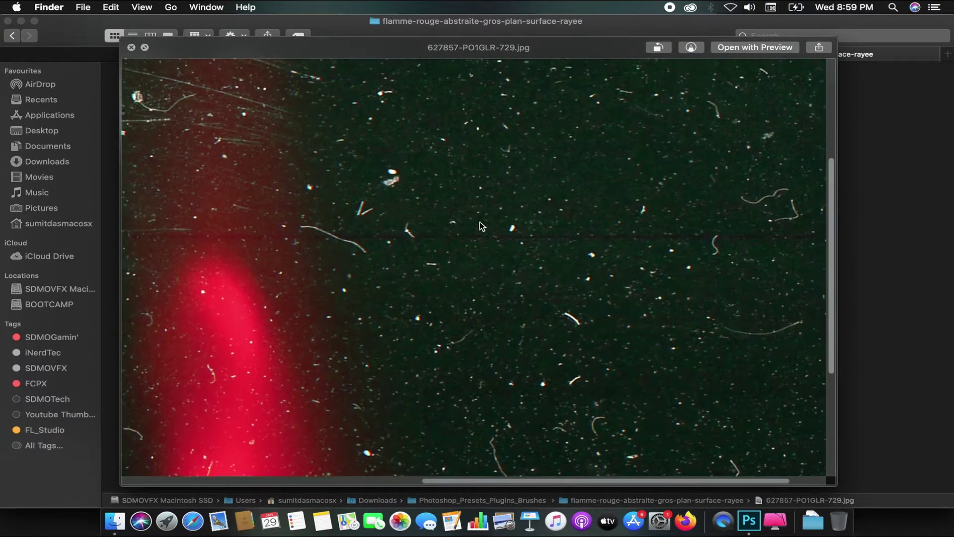
scroll(479, 222, down, 3)
key(space)
click(539, 217)
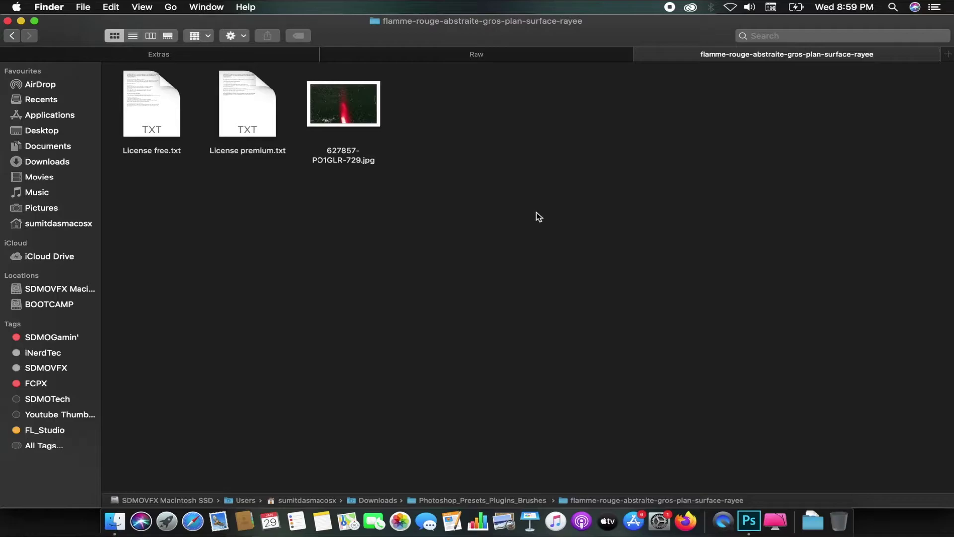
click(566, 168)
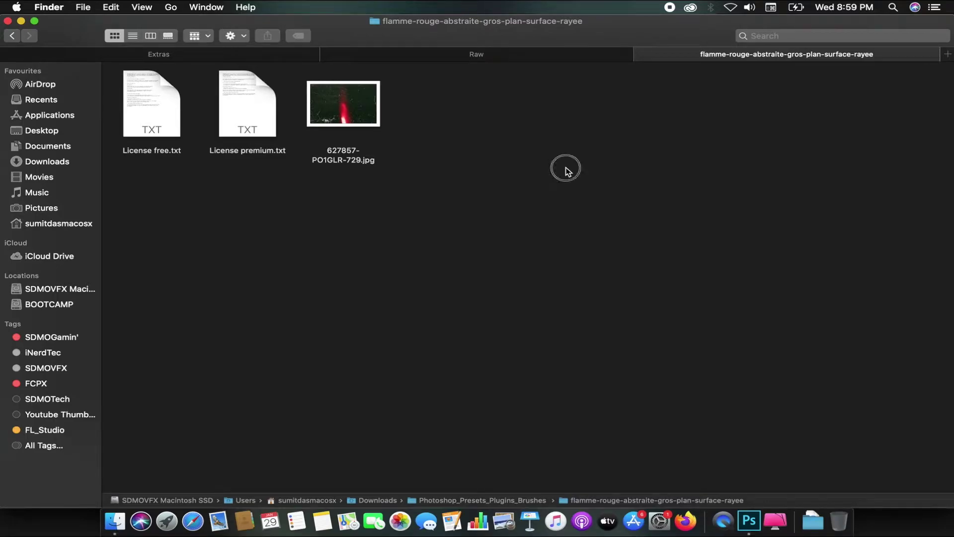
Preview dust-texture-4 and the next texture in the dust-textures-by-PhotoshopSupply folder
click(17, 35)
double_click(364, 119)
click(265, 231)
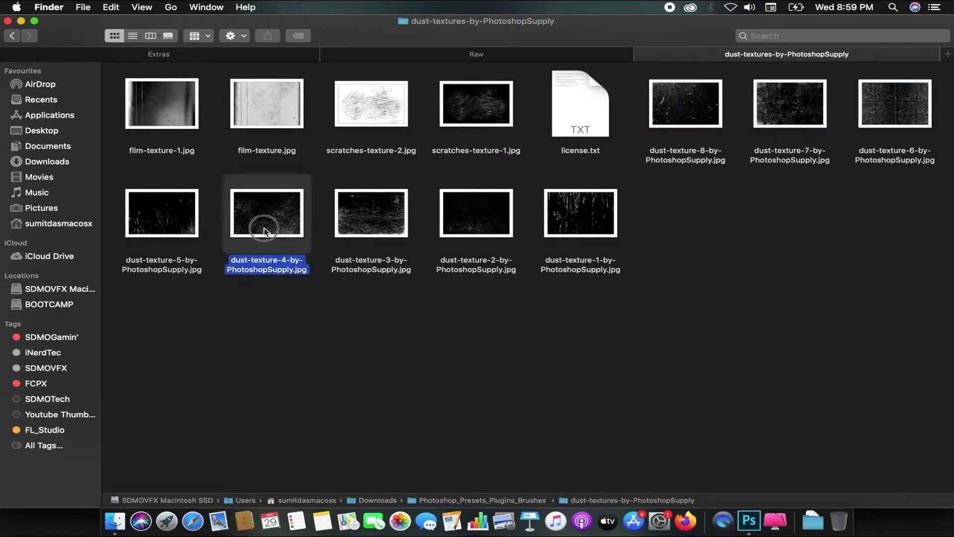
key(space)
key(Right)
key(space)
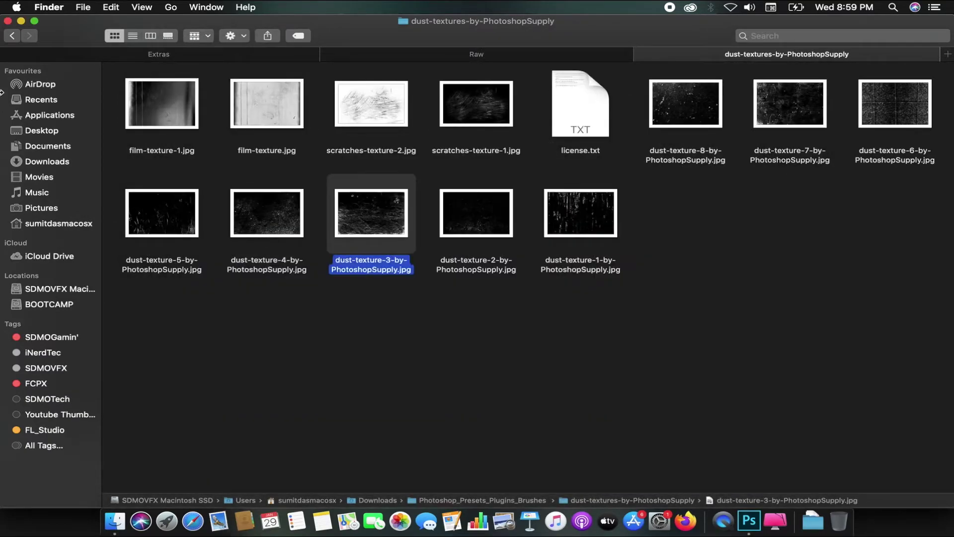
click(12, 35)
Browse the Dust-Scratches-Textures folders, then drag 627857-PO1GLR-729.jpg into Photoshop
drag(392, 188, 291, 241)
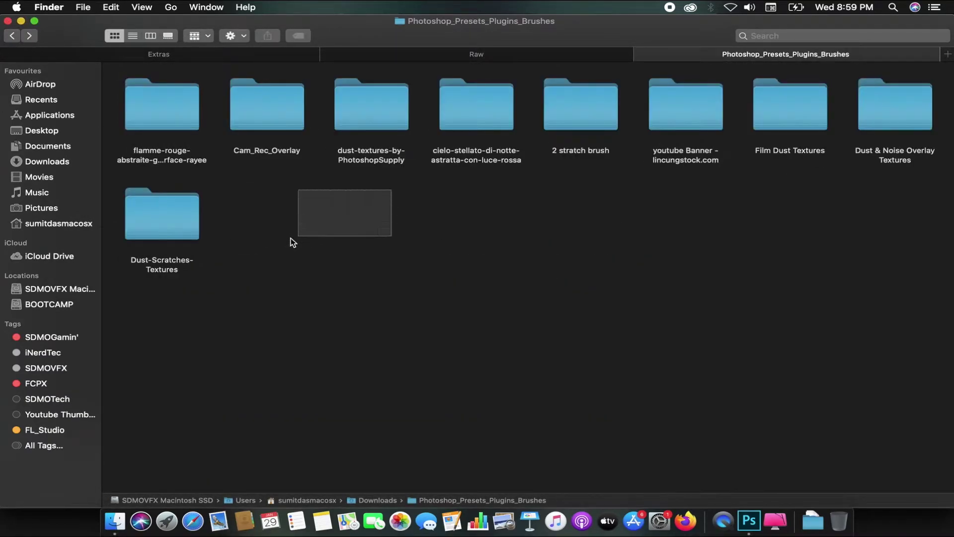
double_click(163, 227)
click(135, 73)
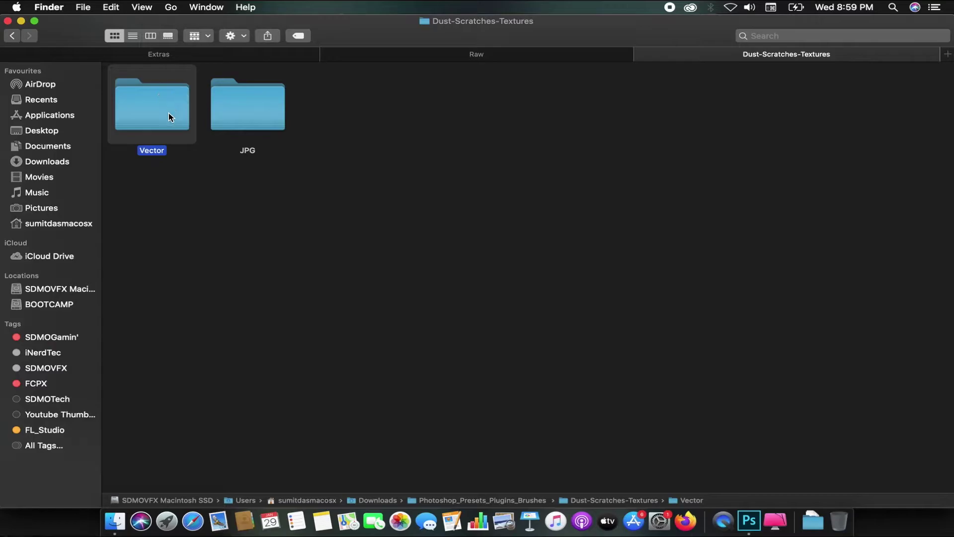
double_click(161, 95)
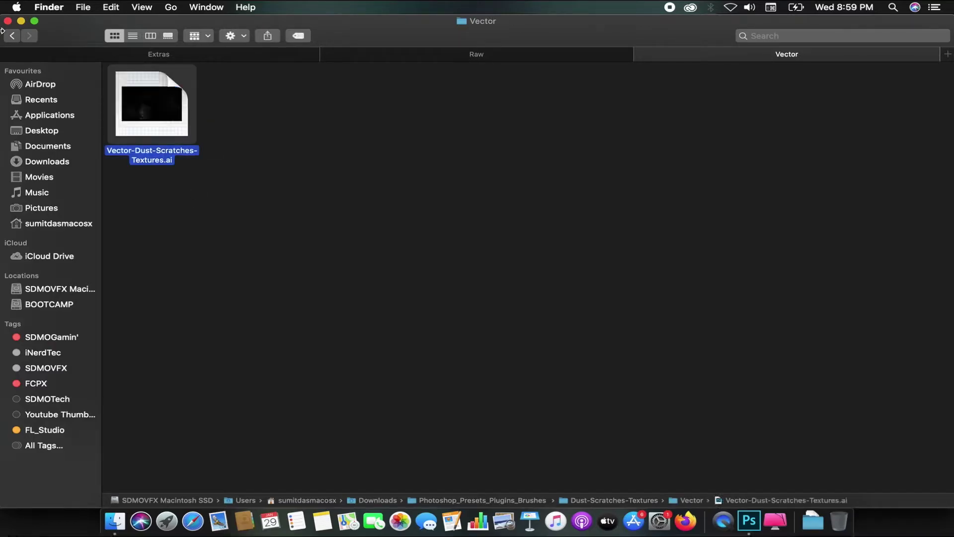
click(13, 40)
click(13, 40)
double_click(169, 114)
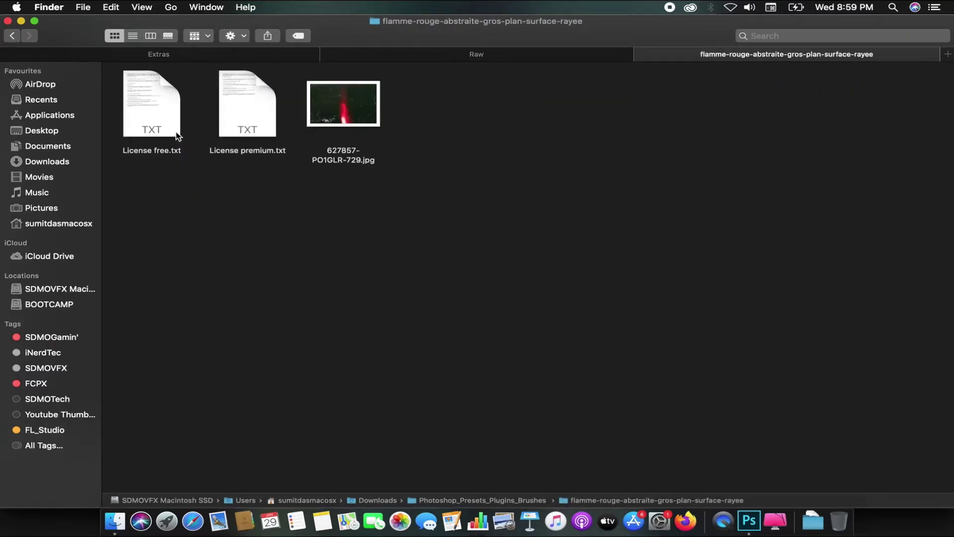
key(space)
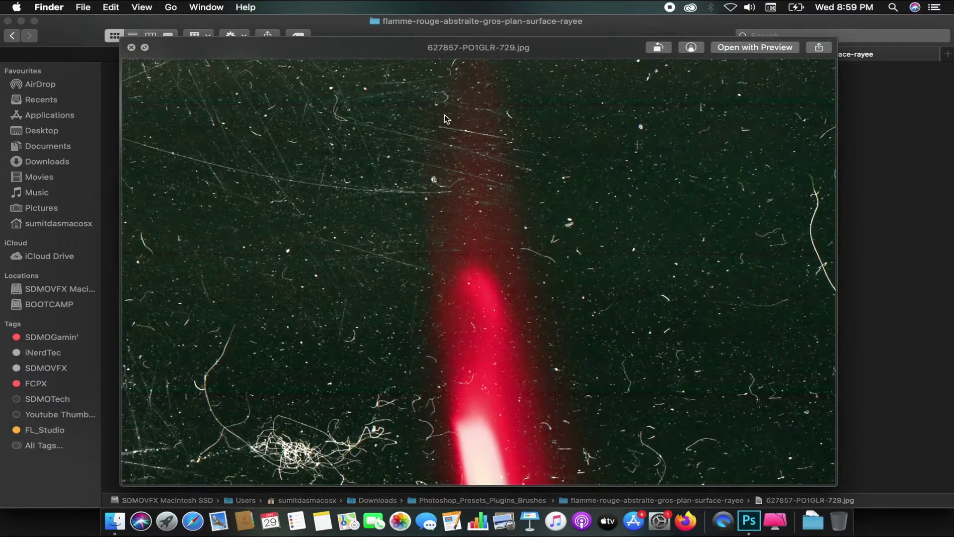
key(space)
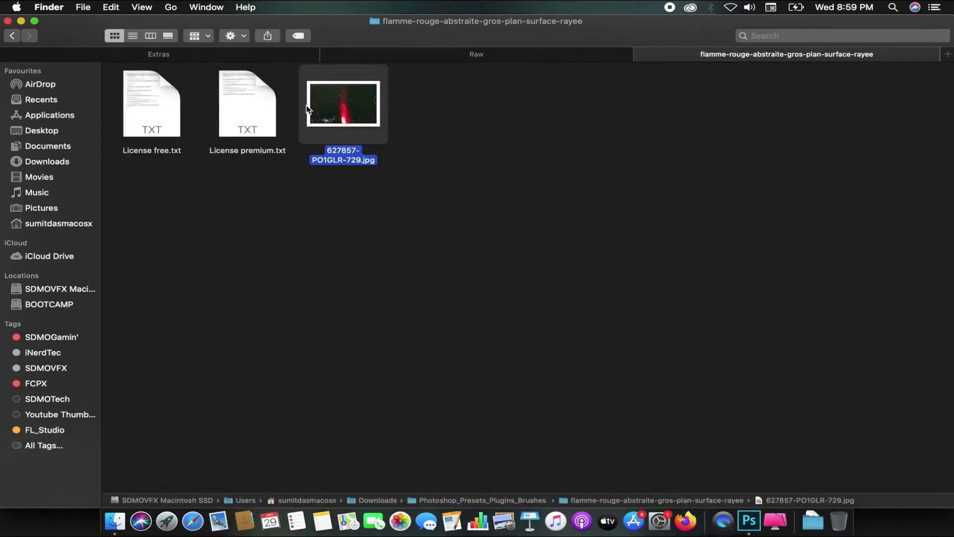
mouse_move(318, 106)
mouse_down()
mouse_move(618, 530)
mouse_move(765, 531)
mouse_move(622, 298)
mouse_move(425, 253)
mouse_up()
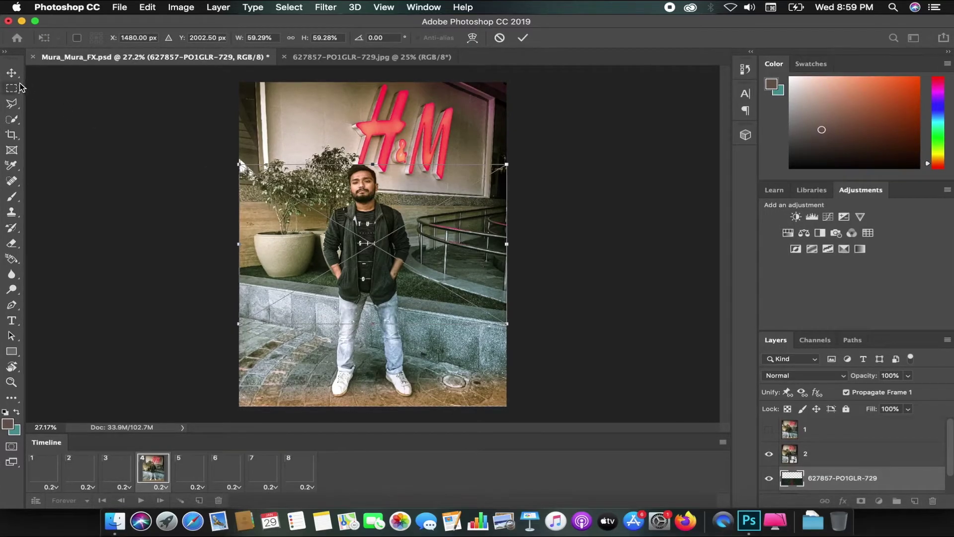
Move the light-leak layer to the top and scale it to cover the whole portrait
key(ctrl+minus)
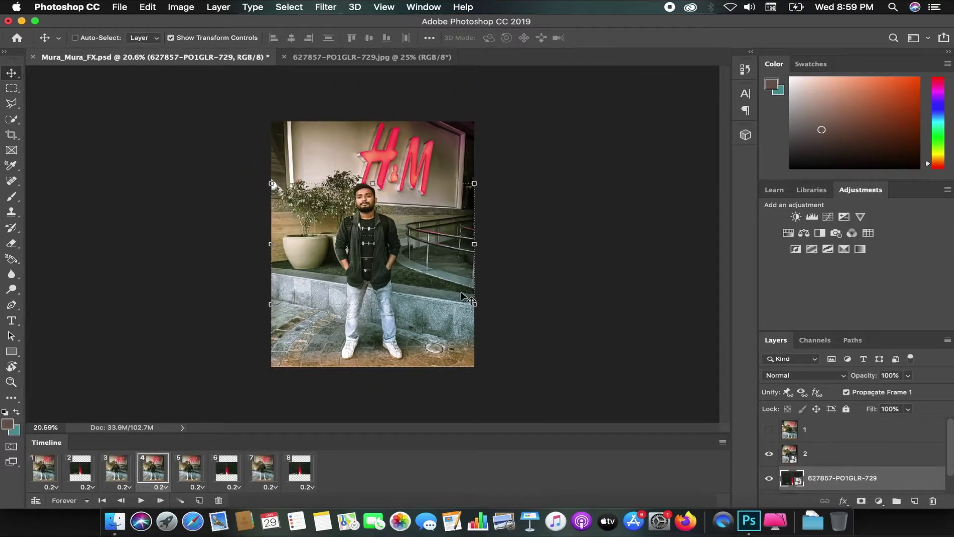
drag(816, 422, 816, 420)
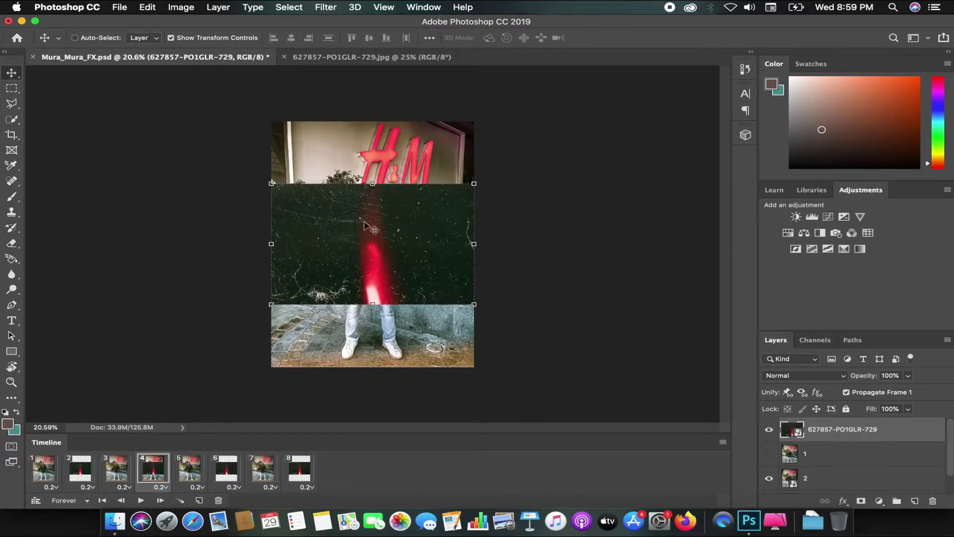
drag(271, 183, 51, 71)
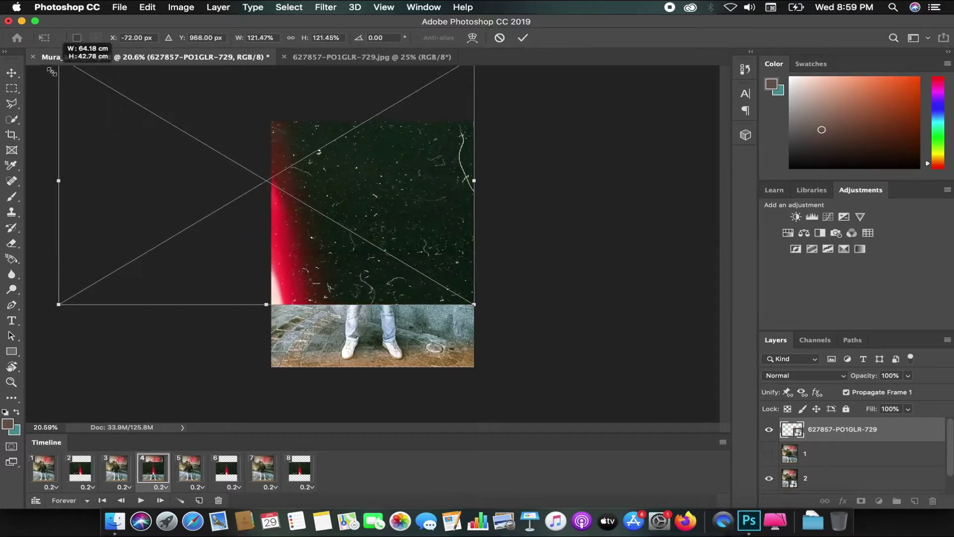
drag(472, 304, 530, 357)
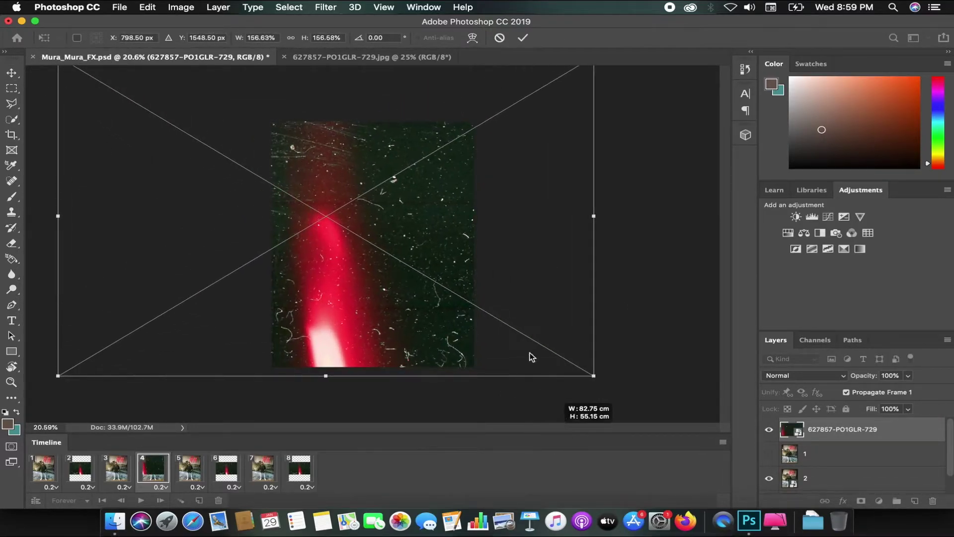
key(super+equal)
drag(468, 233, 463, 245)
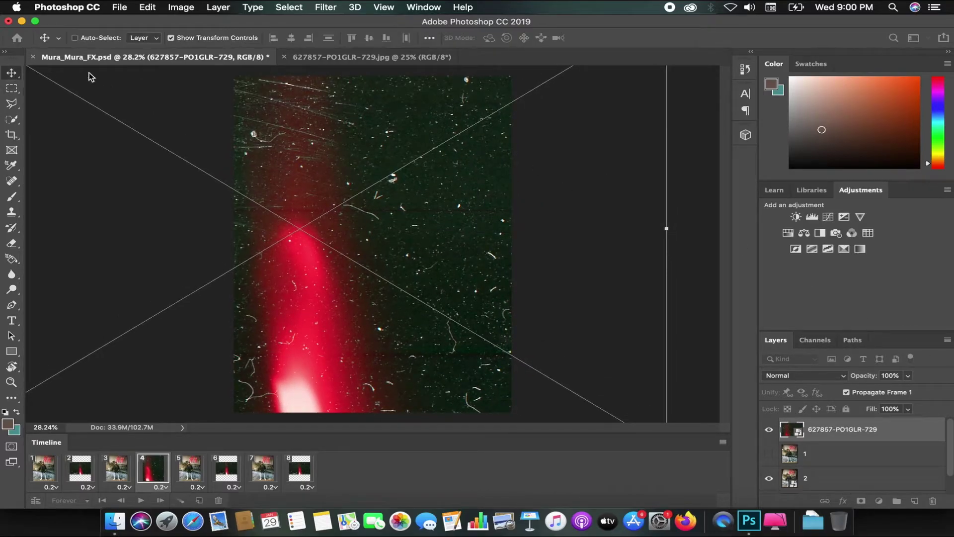
click(844, 376)
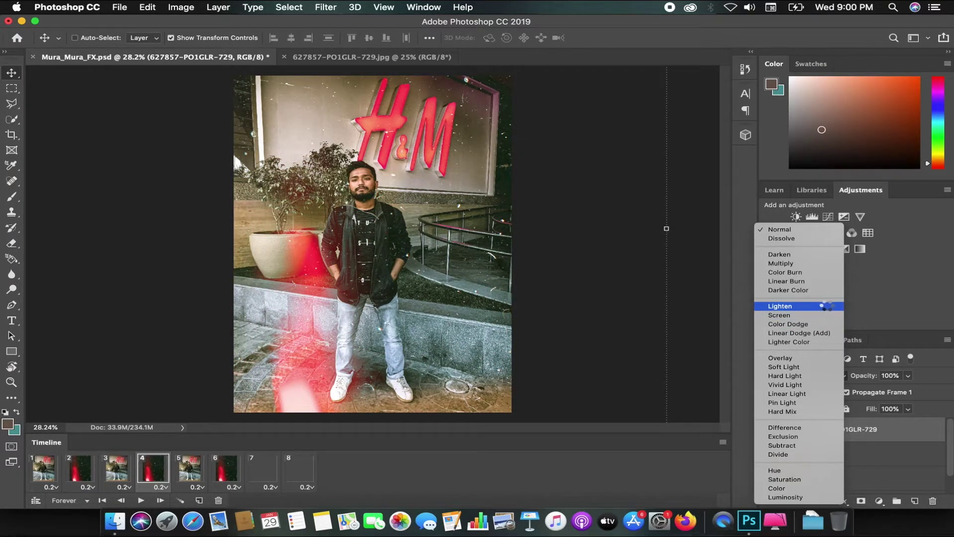
Set the dust overlay to Lighten blend mode and shift the red flare right
click(826, 306)
scroll(428, 196, up, 2)
scroll(428, 197, down, 3)
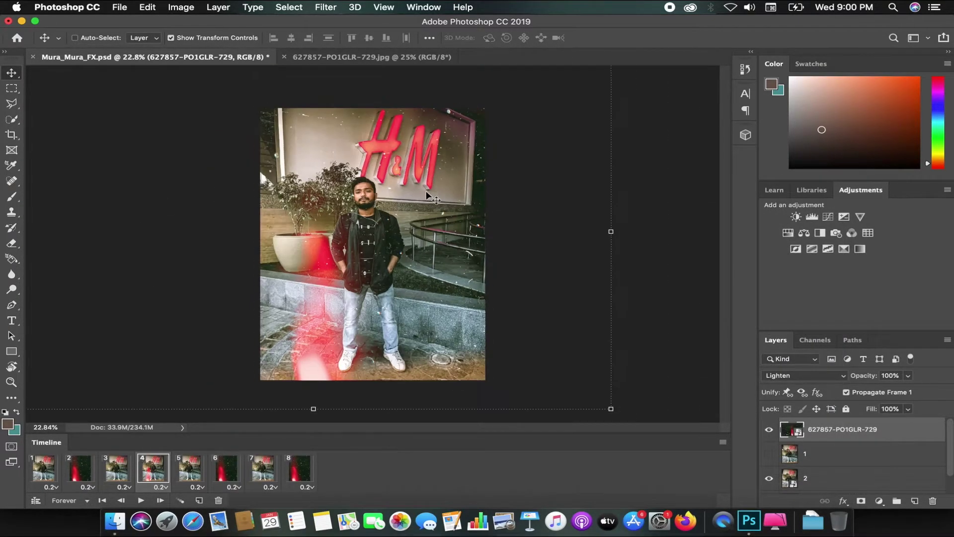
drag(428, 197, 447, 181)
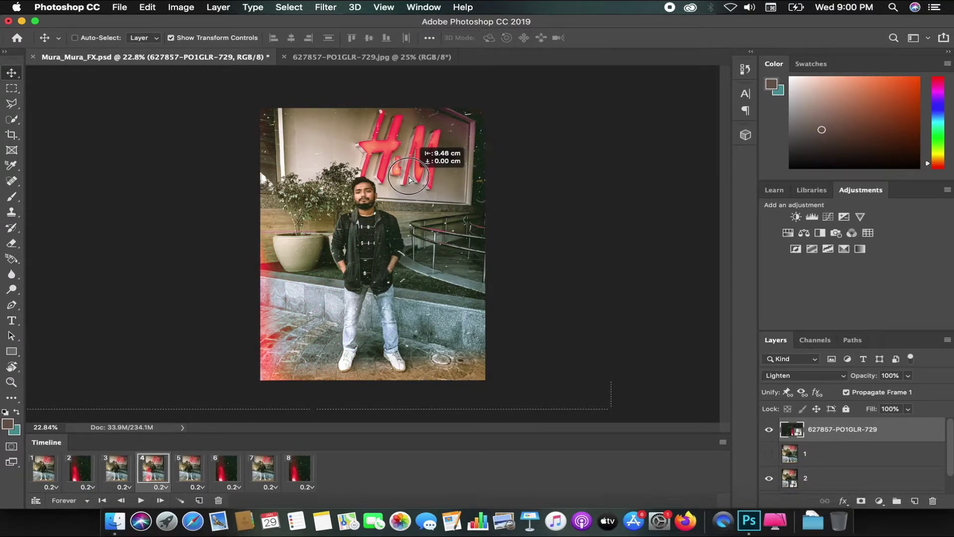
drag(414, 179, 415, 179)
scroll(457, 185, up, 2)
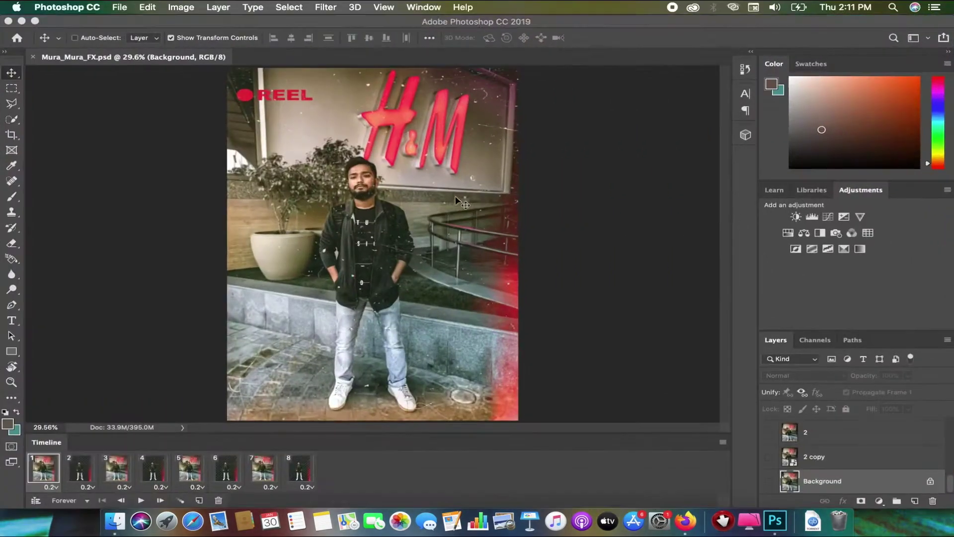
Play back the eight-frame light-leak animation, then switch to Finder
scroll(380, 219, up, 3)
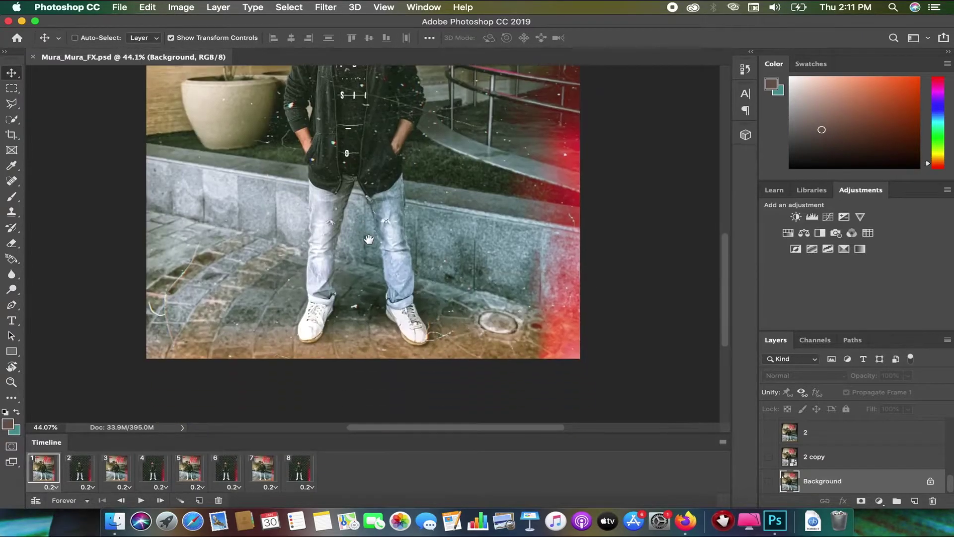
key(space)
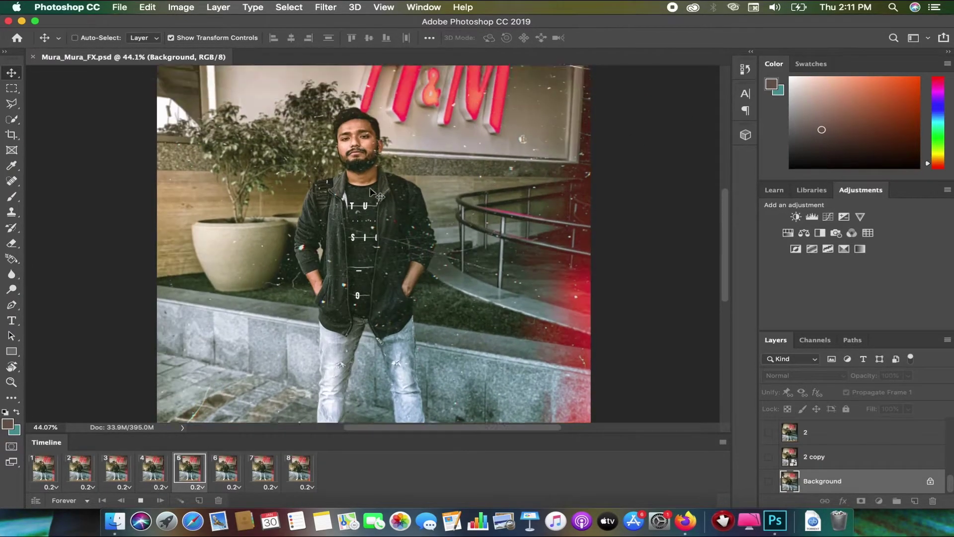
scroll(437, 179, up, 3)
scroll(378, 144, up, 3)
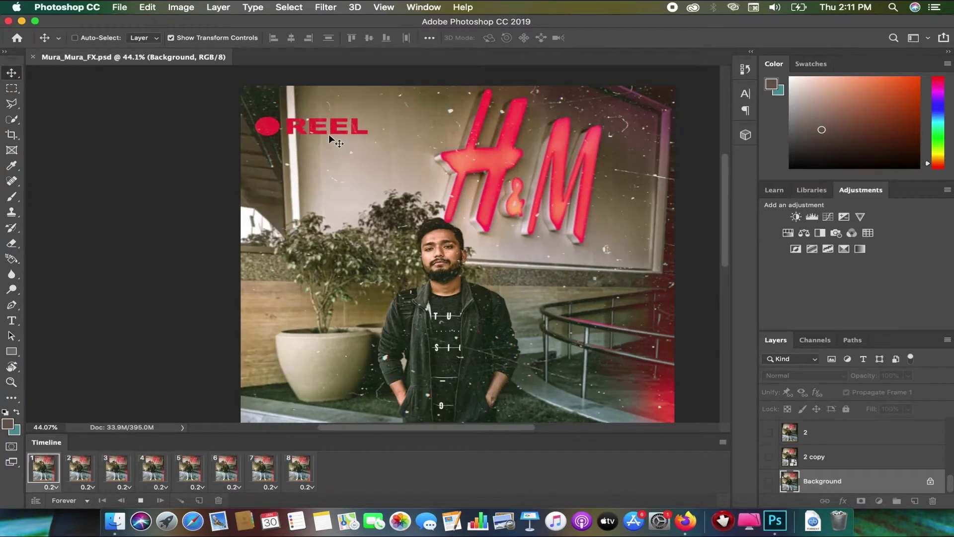
scroll(447, 278, down, 3)
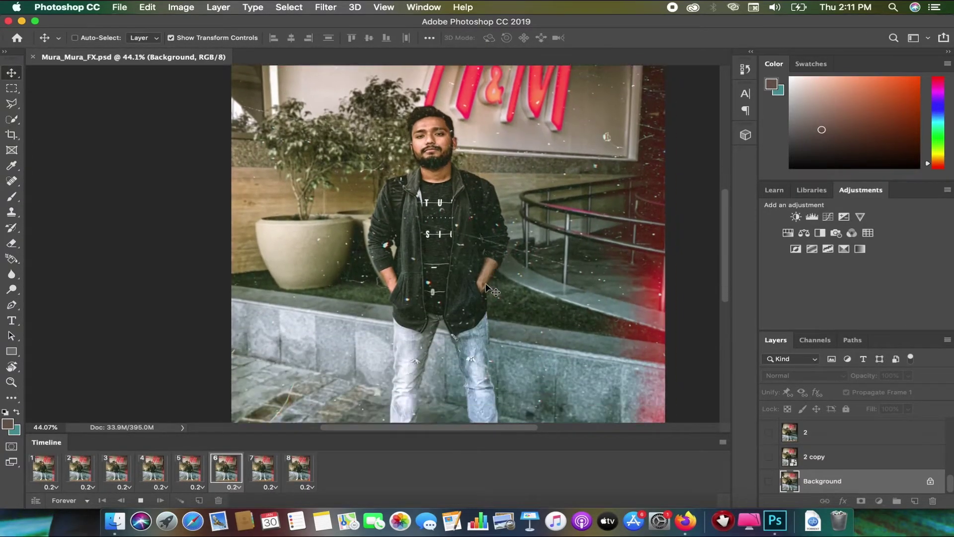
click(114, 523)
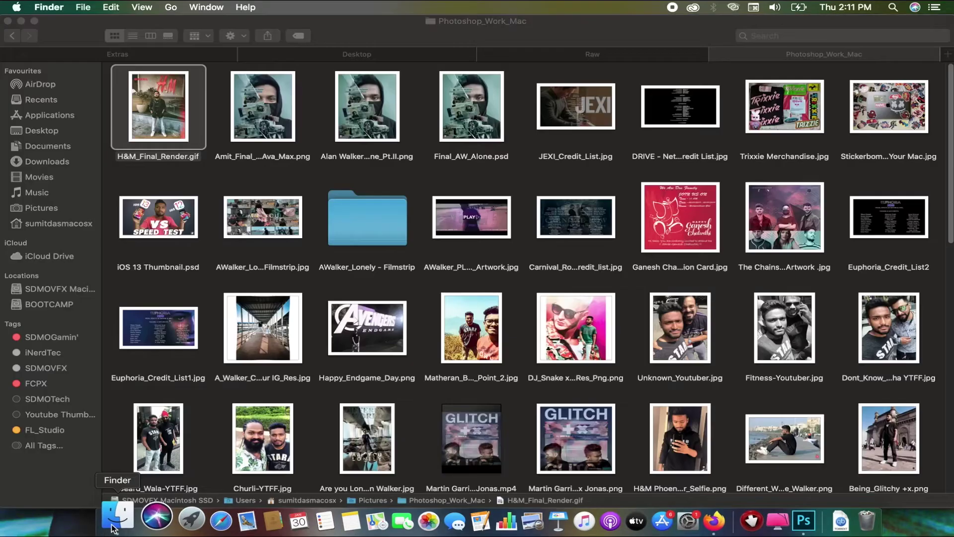
Quick Look H&M_Final_Render.gif, zoom in to inspect it, then switch to Firefox
click(170, 96)
key(space)
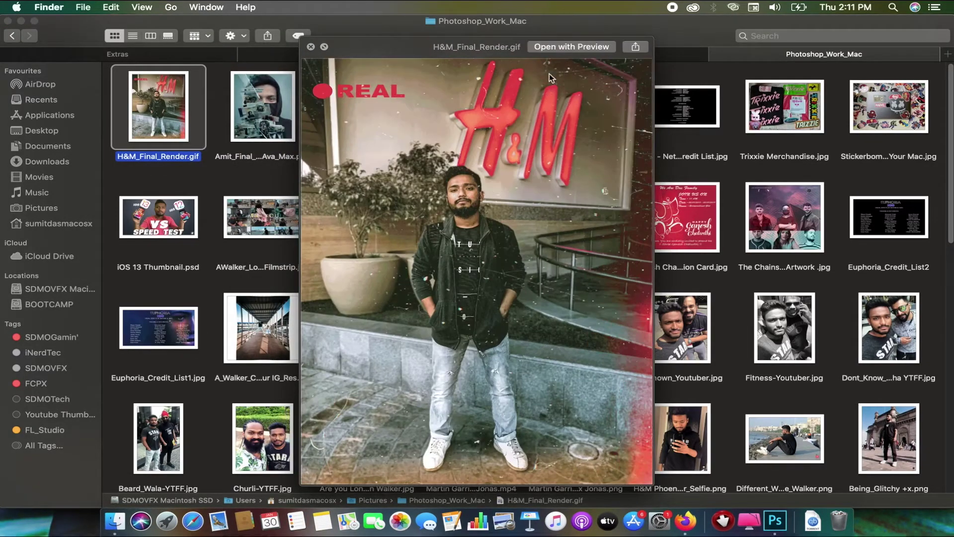
scroll(462, 292, up, 5)
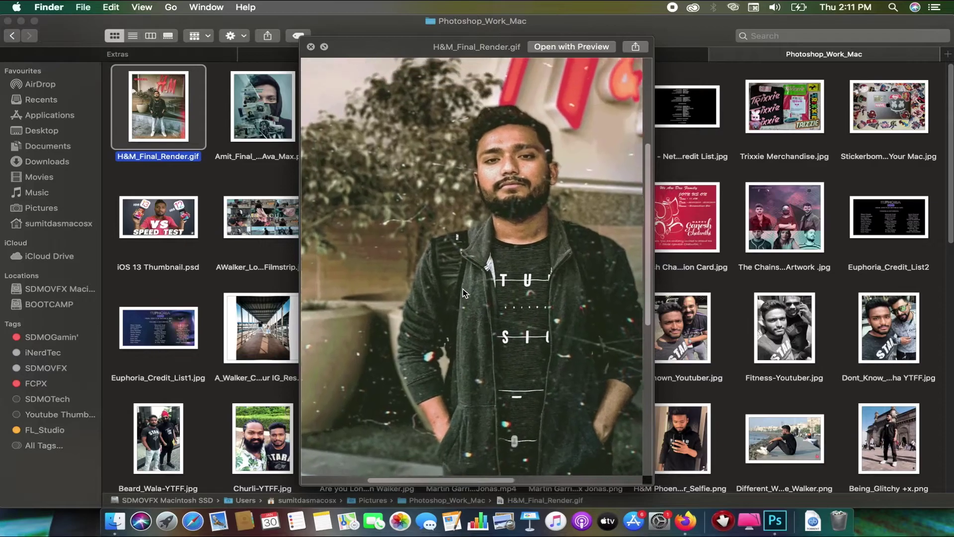
scroll(463, 288, down, 2)
scroll(463, 288, down, 2)
scroll(496, 311, down, 1)
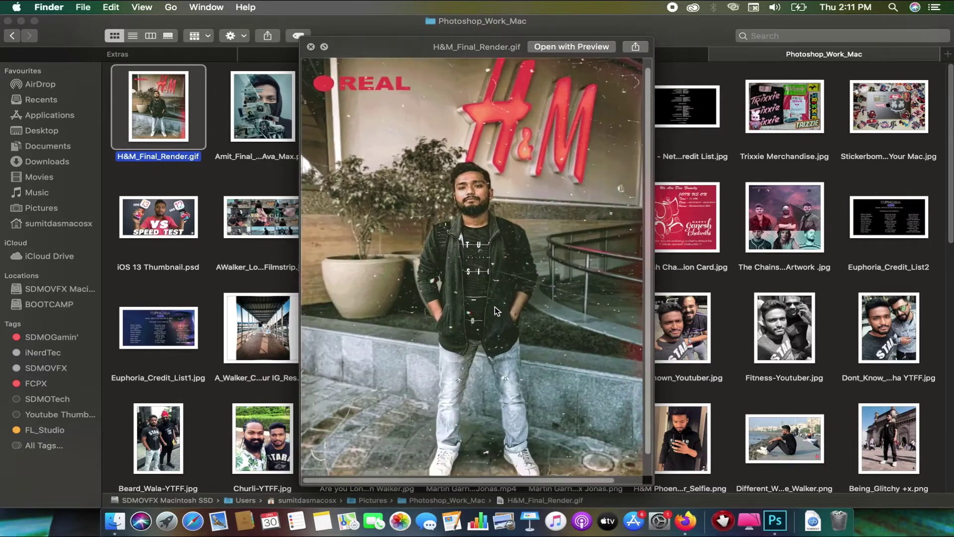
scroll(481, 255, up, 3)
scroll(513, 258, up, 2)
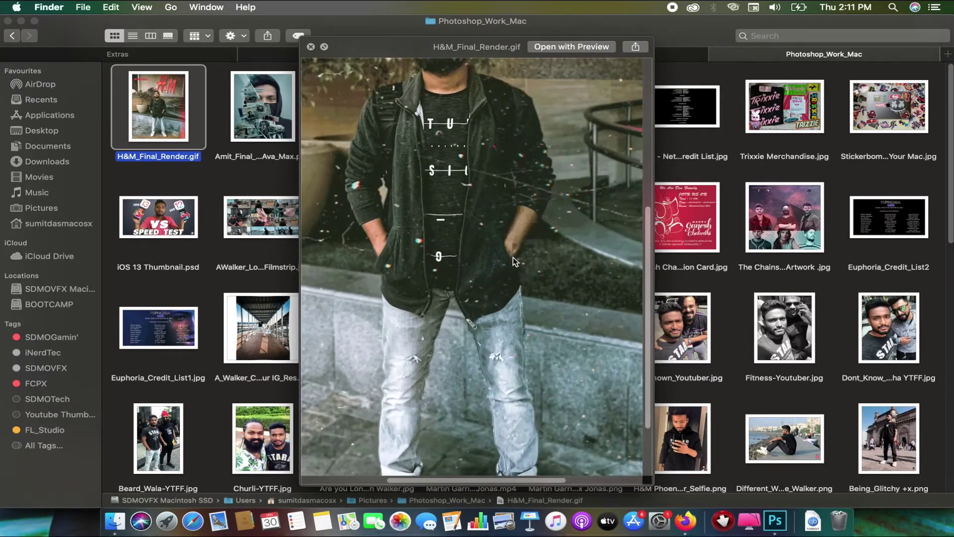
scroll(513, 258, down, 2)
scroll(508, 258, down, 1)
scroll(508, 258, down, 1)
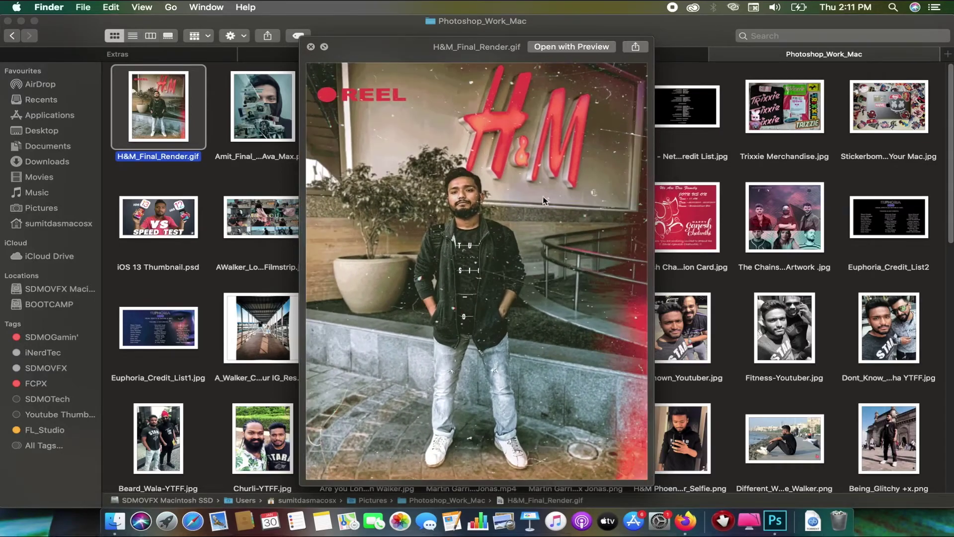
key(space)
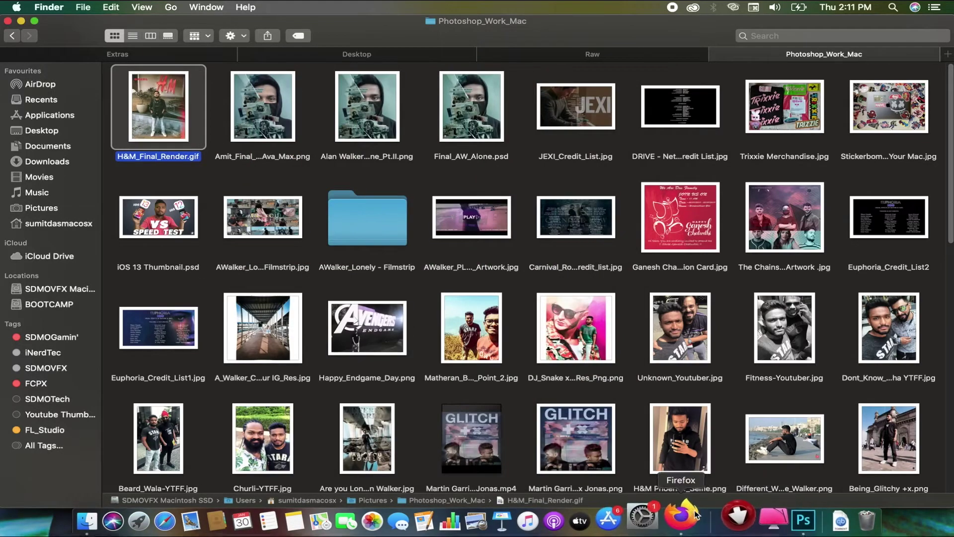
click(696, 514)
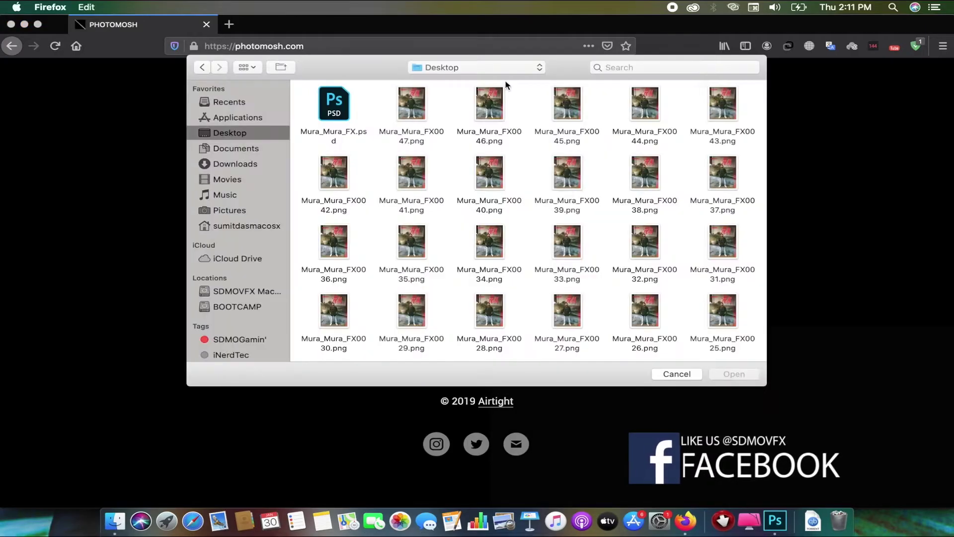
Load H&M_Final_Render.gif from Pictures > Photoshop_Work_Mac into Photomosh
click(236, 210)
double_click(343, 105)
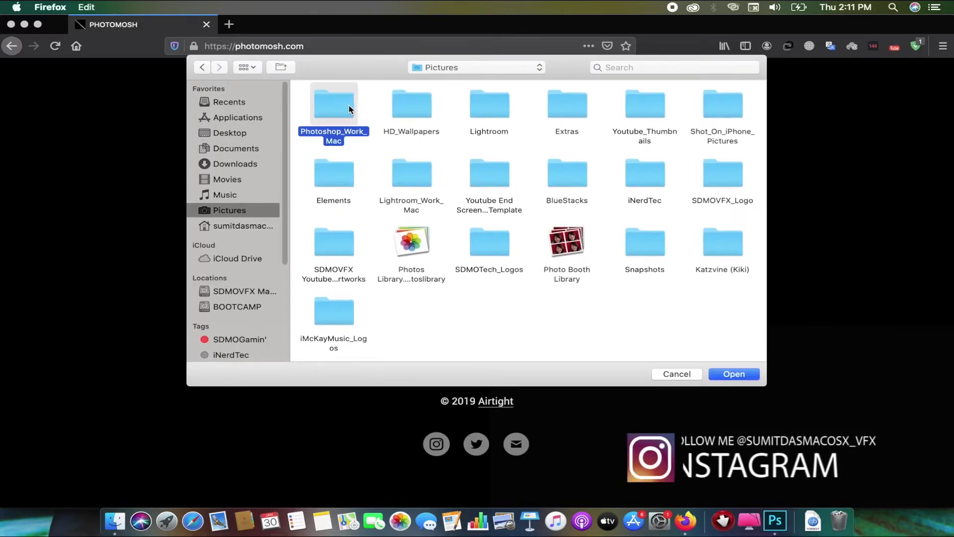
double_click(330, 111)
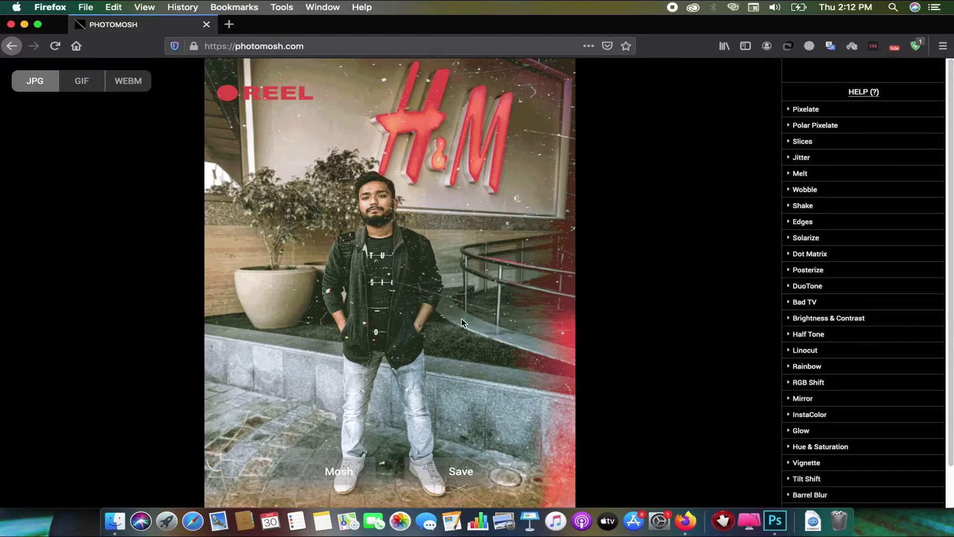
Apply random Photomosh glitches several times and set the output format to WEBM
click(333, 470)
click(336, 469)
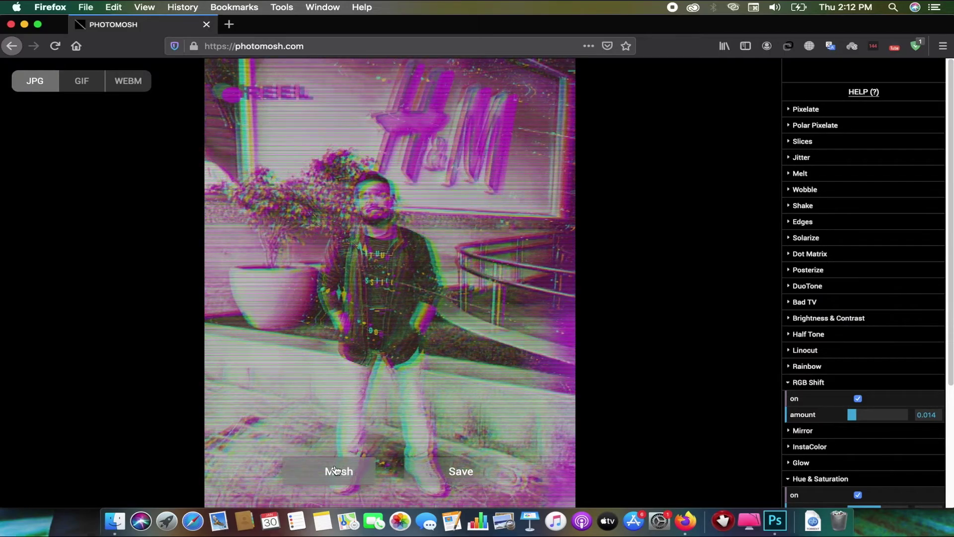
click(336, 470)
click(336, 469)
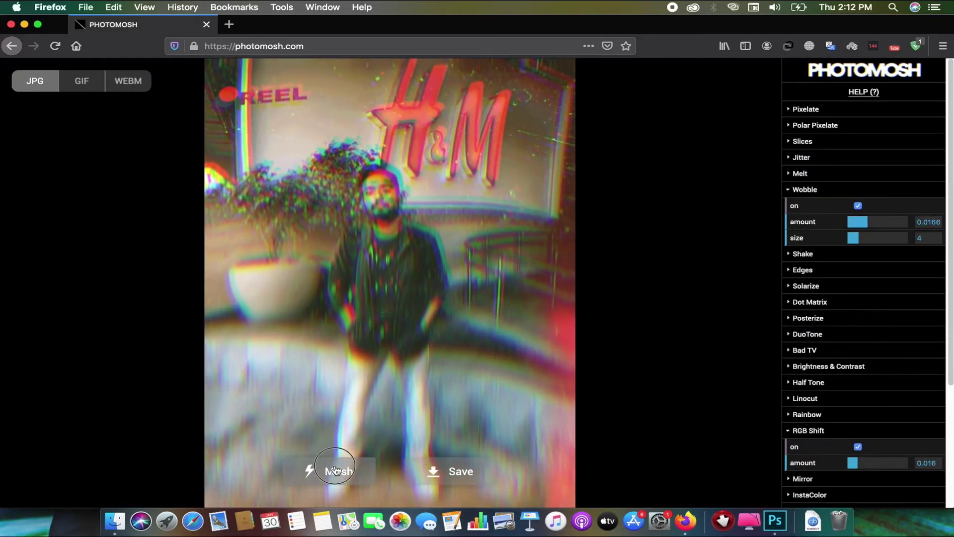
click(336, 470)
click(120, 85)
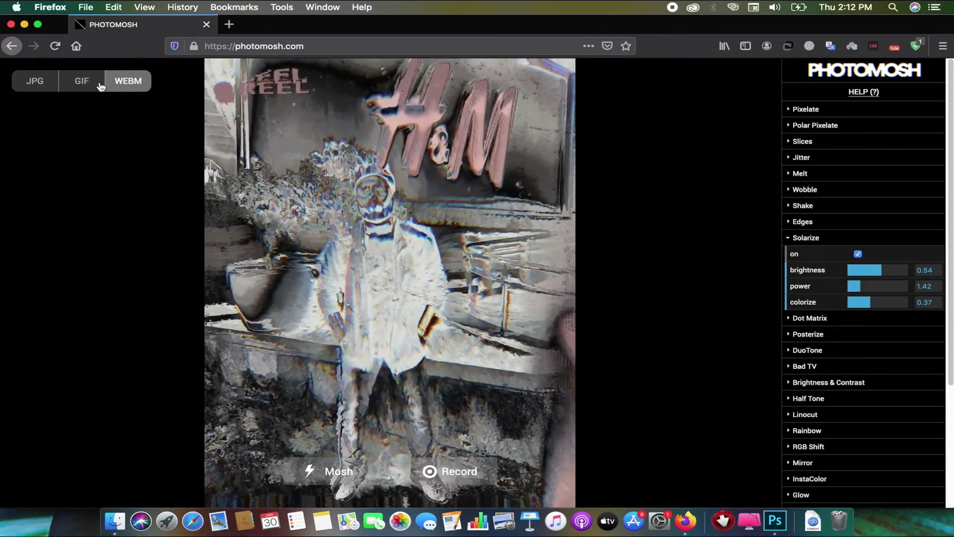
click(98, 85)
click(127, 88)
Re-mosh until a mirrored version appears, record it, and check the downloaded WEBM
click(336, 470)
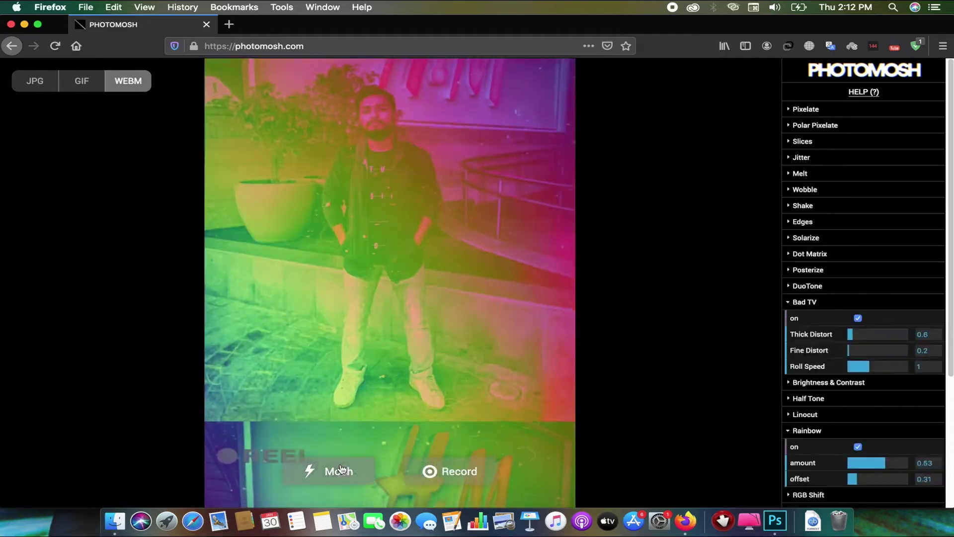
click(336, 470)
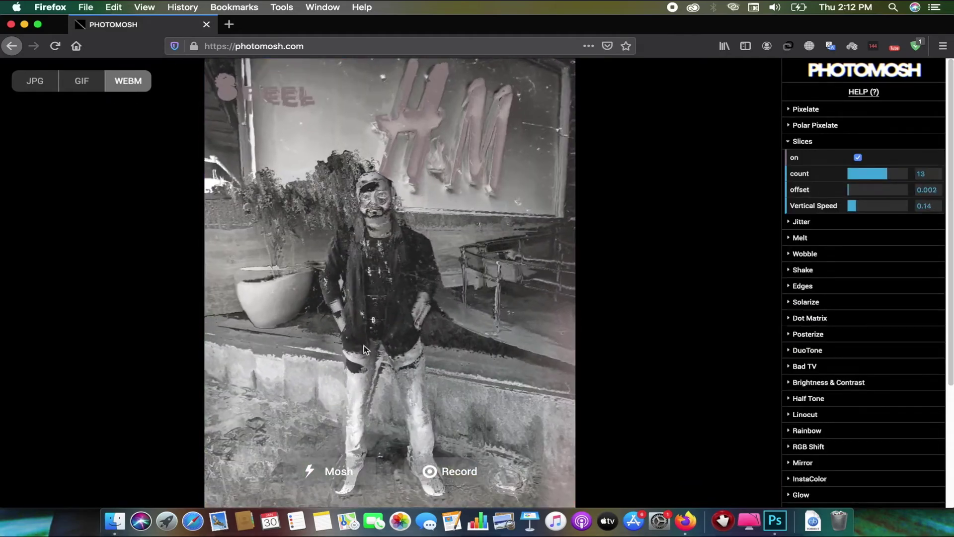
click(336, 469)
click(462, 472)
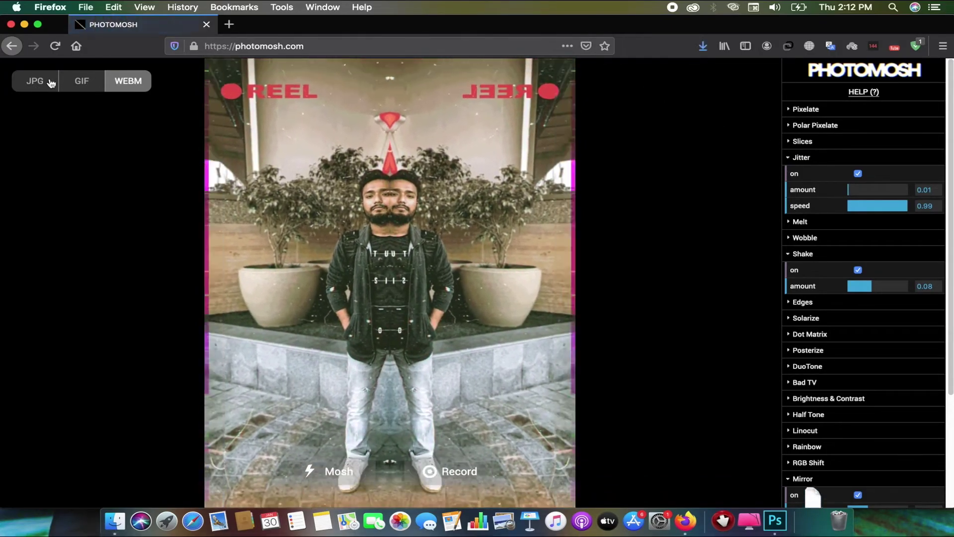
click(703, 47)
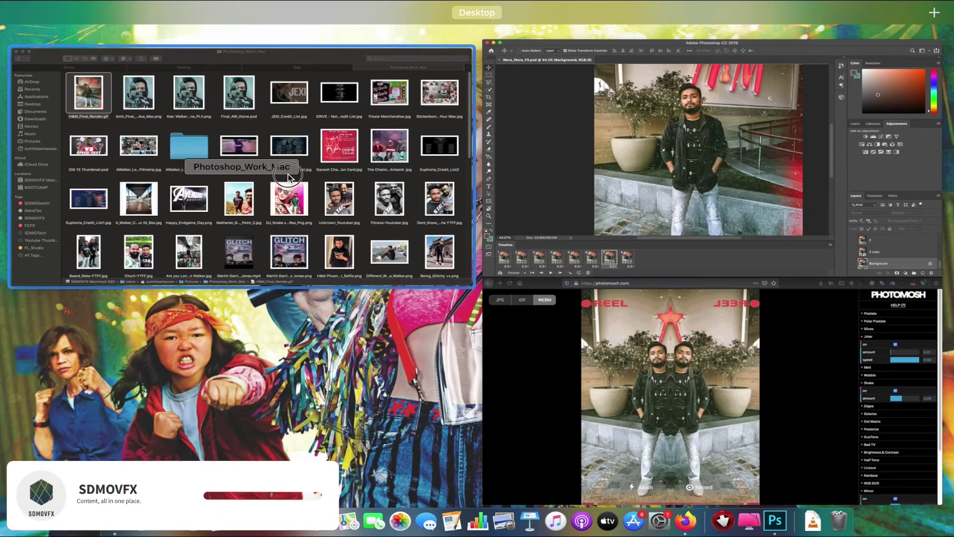
Quick Look H&M_Final_Render.gif from the Photoshop_Work_Mac folder in Finder
click(321, 176)
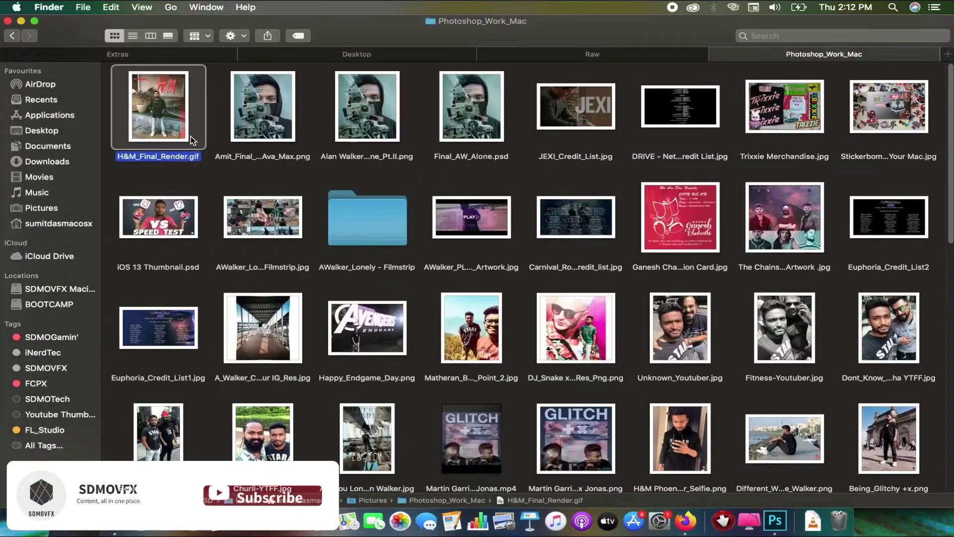
key(space)
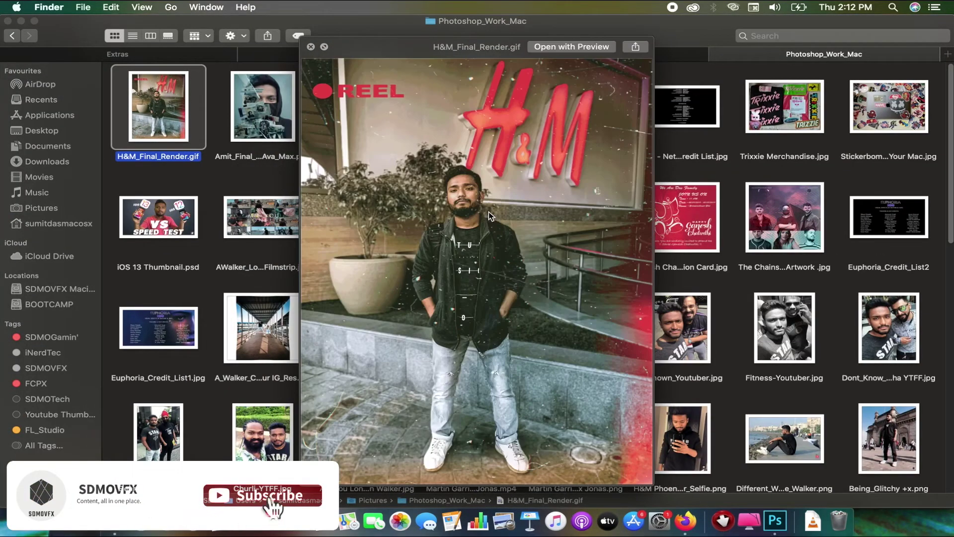